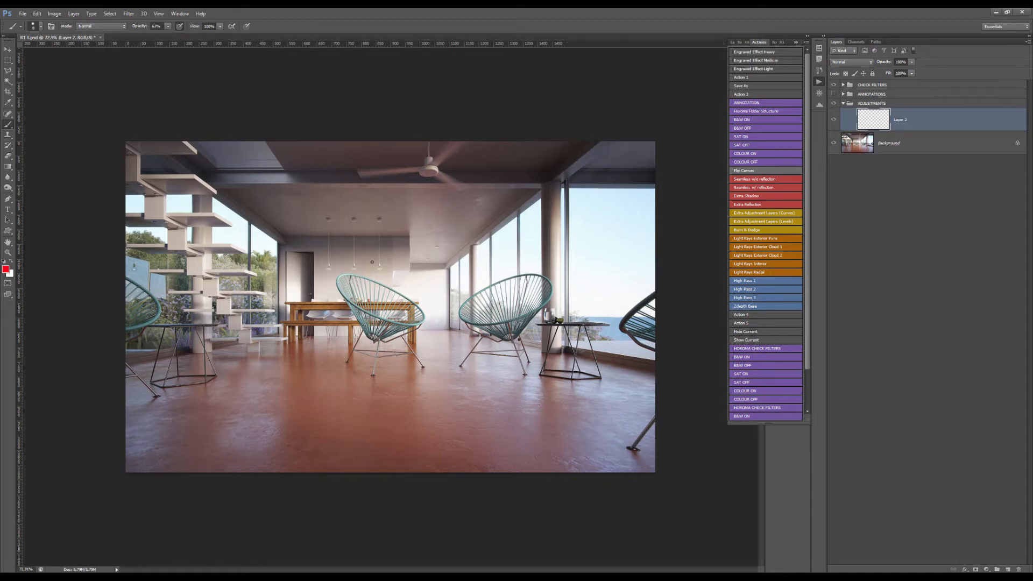
pyautogui.scroll(-3, 376, 261)
pyautogui.scroll(4, 360, 261)
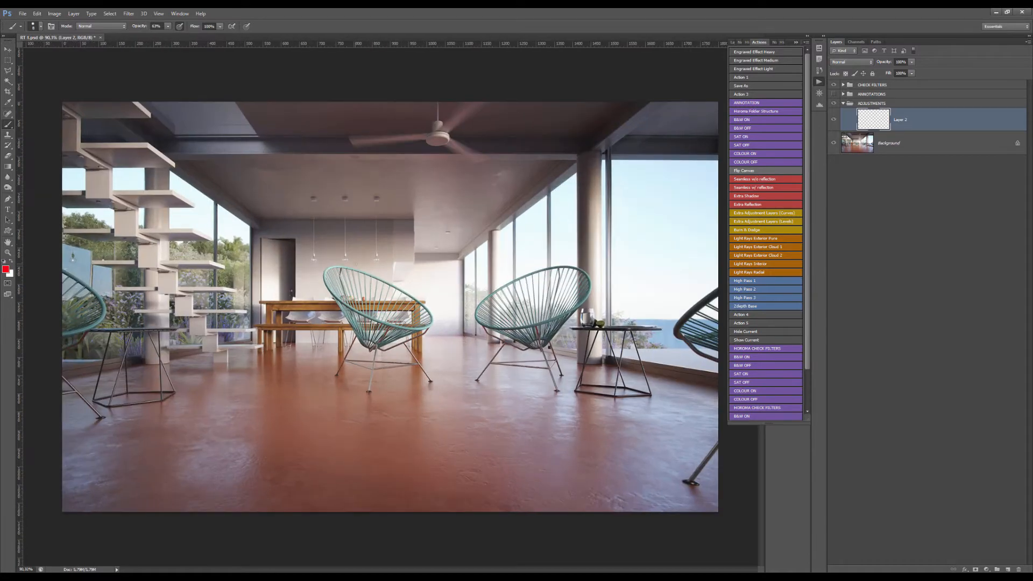
pyautogui.scroll(-3, 393, 194)
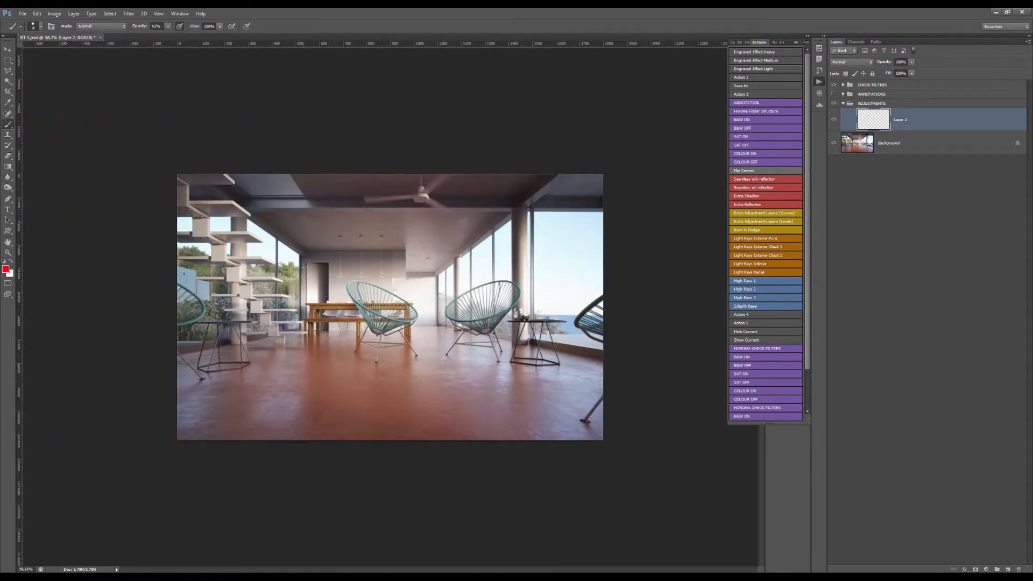
pyautogui.scroll(4, 408, 312)
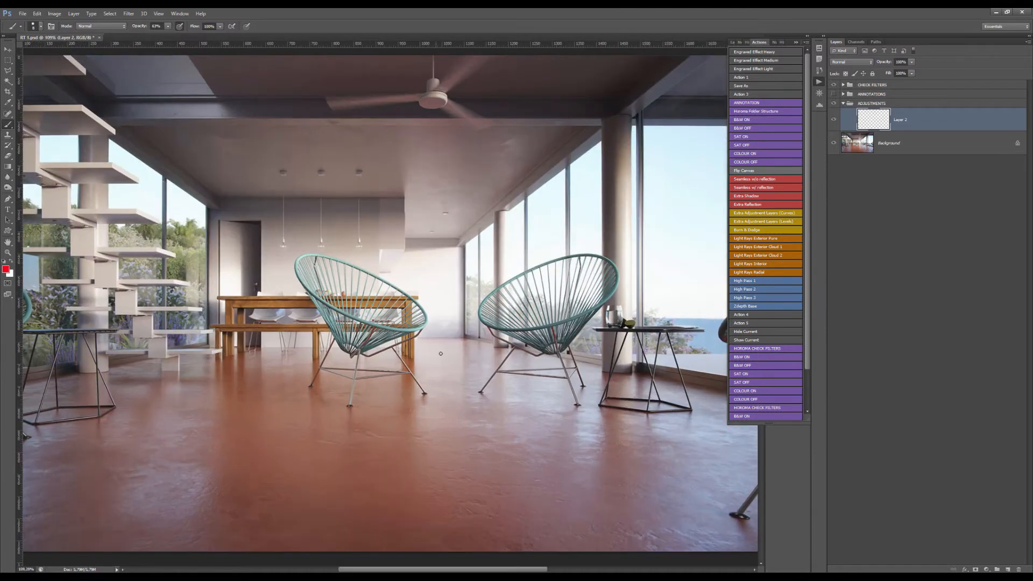
pyautogui.scroll(3, 597, 325)
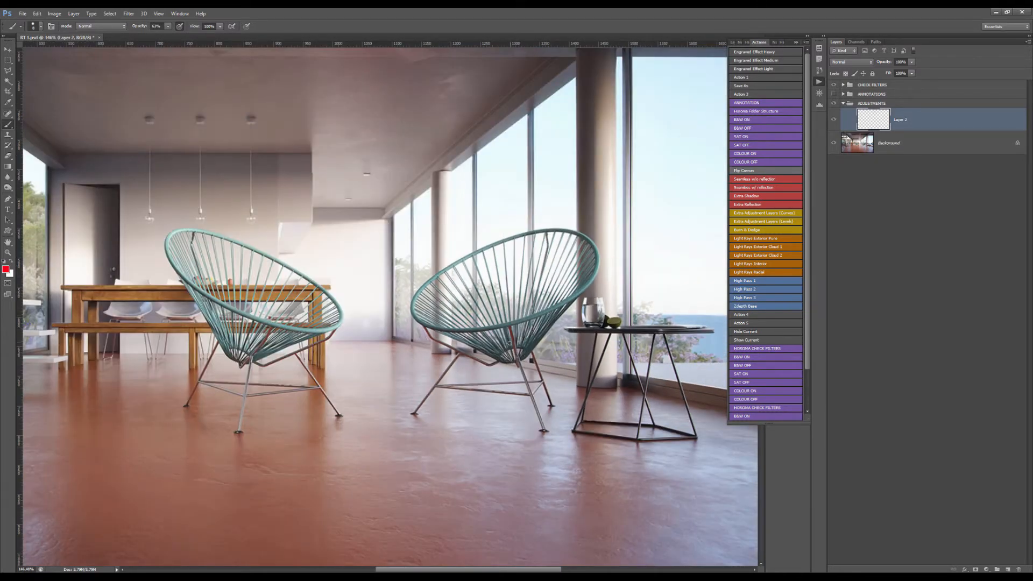
pyautogui.scroll(-3, 510, 343)
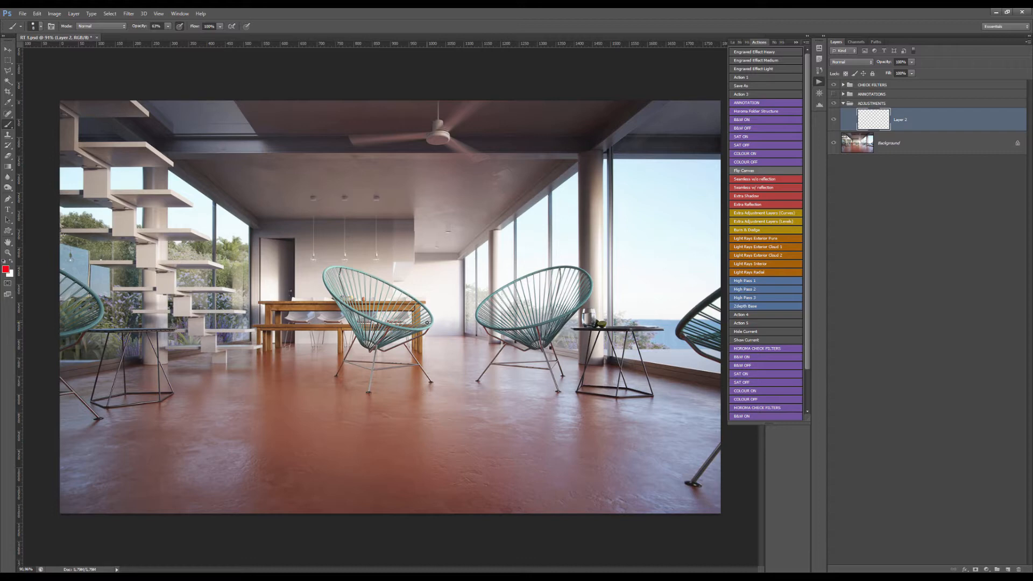
pyautogui.scroll(-3, 390, 306)
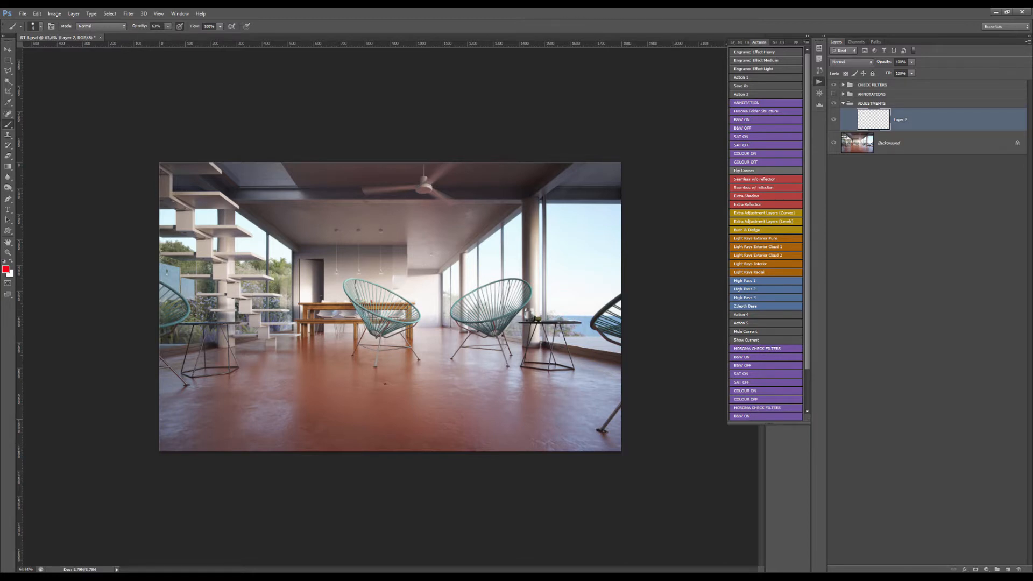
# Step: Circle the foreground floor with red brush strokes and trace the ceiling's perspective edges along both window walls
pyautogui.moveTo(265, 425)
pyautogui.mouseDown()
pyautogui.moveTo(333, 377)
pyautogui.moveTo(511, 403)
pyautogui.moveTo(531, 435)
pyautogui.moveTo(383, 397)
pyautogui.moveTo(259, 448)
pyautogui.moveTo(497, 424)
pyautogui.moveTo(284, 403)
pyautogui.moveTo(470, 412)
pyautogui.moveTo(254, 425)
pyautogui.moveTo(463, 403)
pyautogui.moveTo(314, 421)
pyautogui.moveTo(402, 418)
pyautogui.mouseUp()
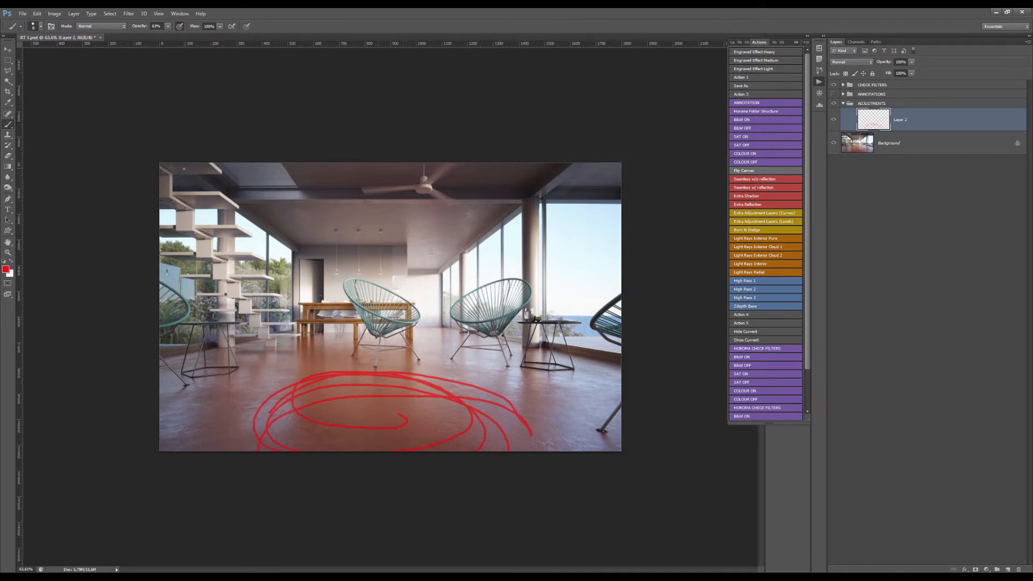
pyautogui.keyDown('shift'); pyautogui.click(289, 248); pyautogui.keyUp('shift')
pyautogui.keyDown('shift'); pyautogui.click(445, 274); pyautogui.keyUp('shift')
pyautogui.keyDown('shift'); pyautogui.click(447, 321); pyautogui.keyUp('shift')
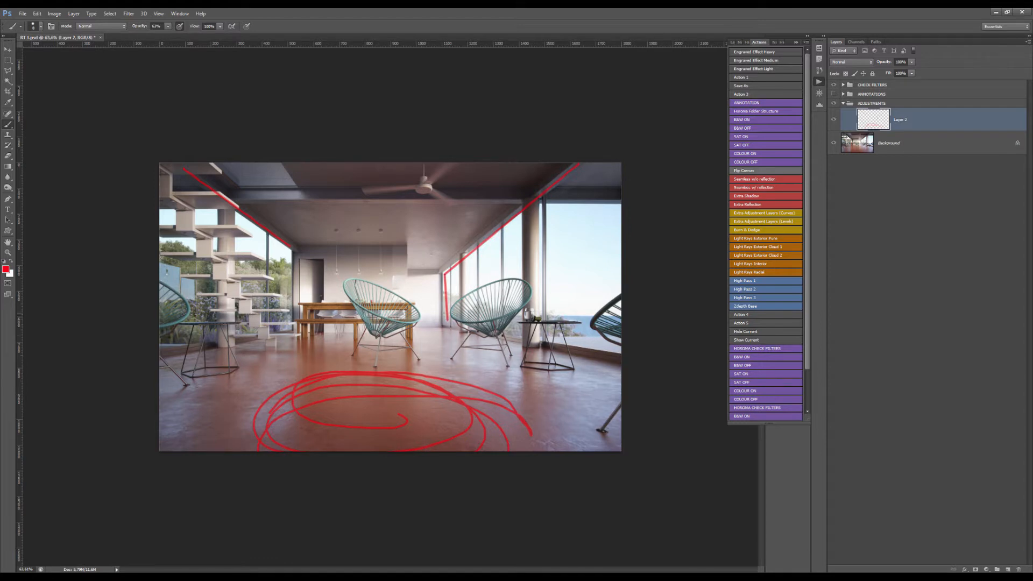
# Step: Paint a straight red horizontal line across the whole image at tabletop height and trace the edges of one upper stair tread
pyautogui.moveTo(153, 314); pyautogui.dragTo(635, 315)
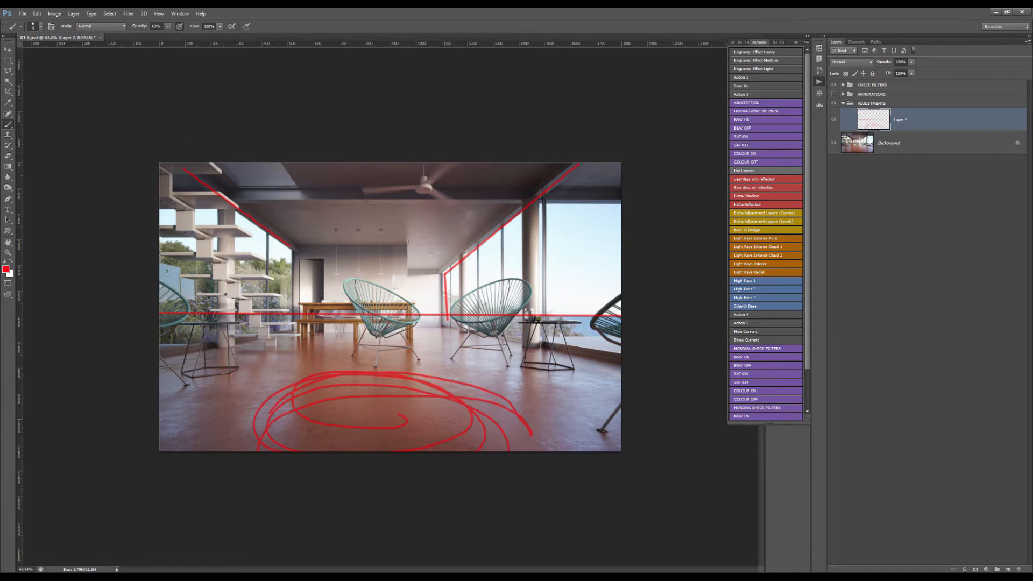
pyautogui.scroll(4, 223, 235)
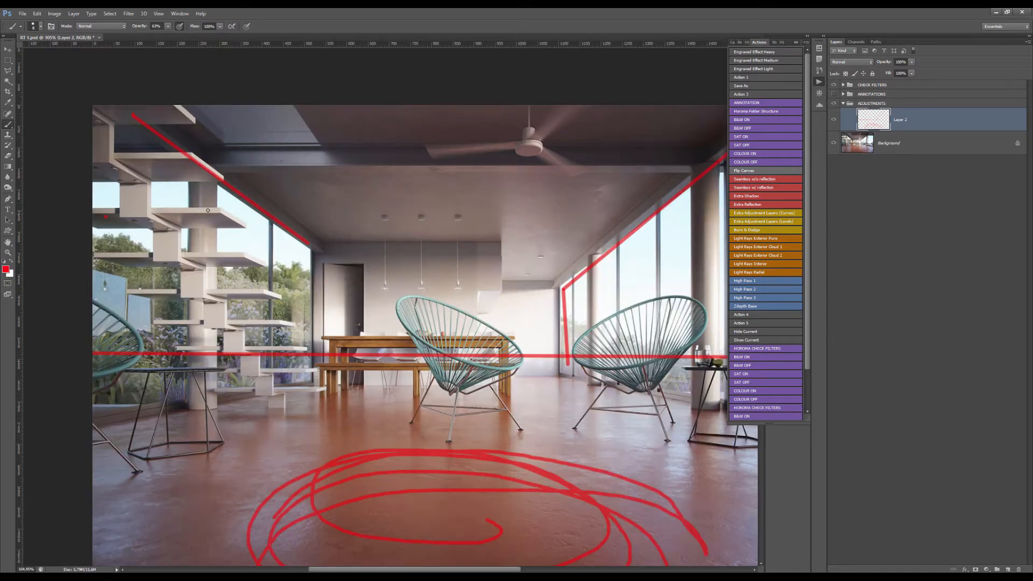
pyautogui.keyDown('shift'); pyautogui.click(208, 212); pyautogui.keyUp('shift')
pyautogui.keyDown('shift'); pyautogui.click(242, 225); pyautogui.keyUp('shift')
pyautogui.scroll(5, 253, 289)
pyautogui.scroll(-10, 284, 297)
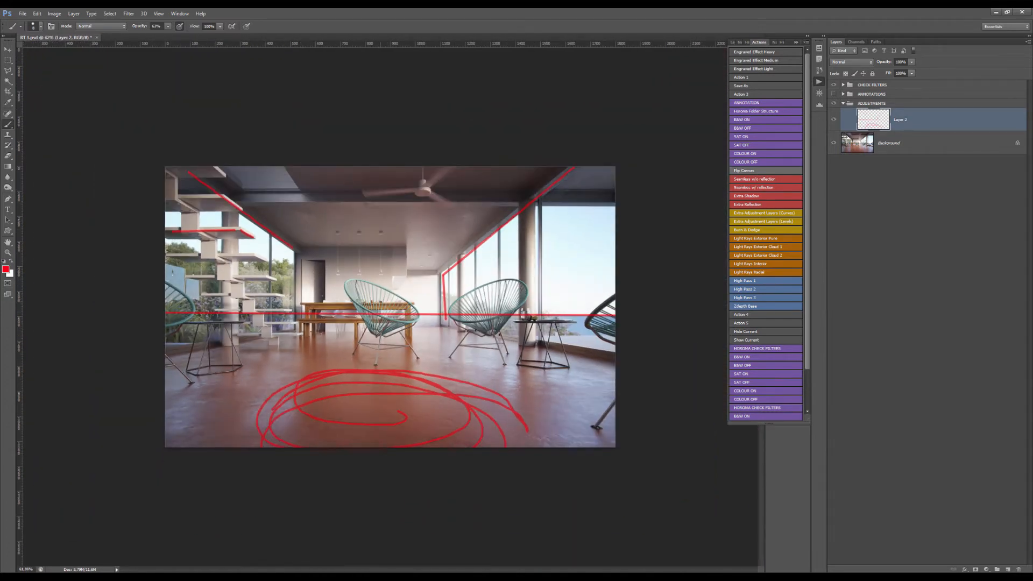
# Step: Clear the red perspective markings from Layer 2 and remove the selection
pyautogui.hotkey('ctrl', 'a')
pyautogui.press('Delete')
pyautogui.hotkey('ctrl', 'd')
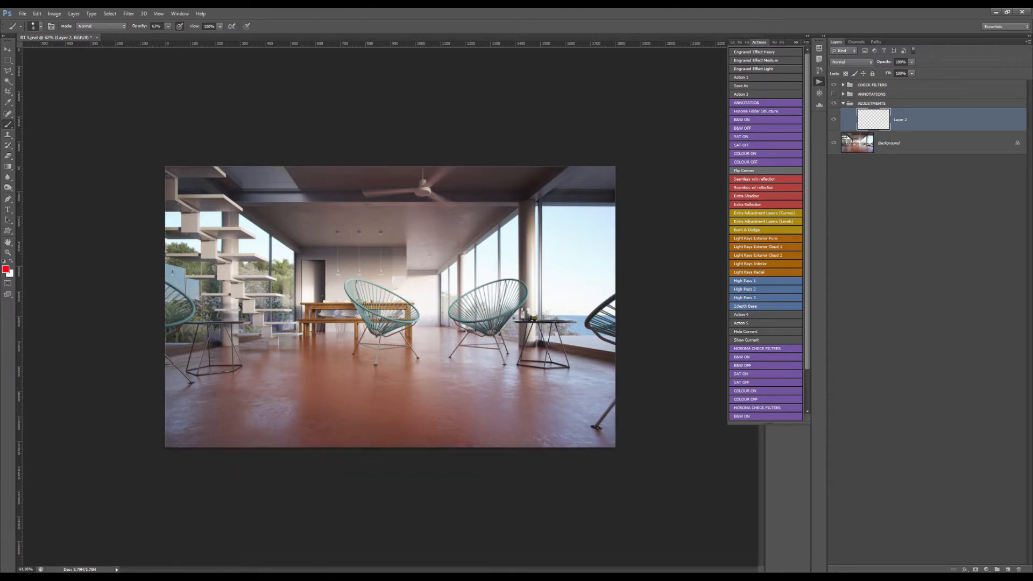
# Step: Brush a small red upward arrow, a dot and a curved mark in front of the large window above the side table
pyautogui.scroll(4, 538, 301)
pyautogui.scroll(-3, 544, 296)
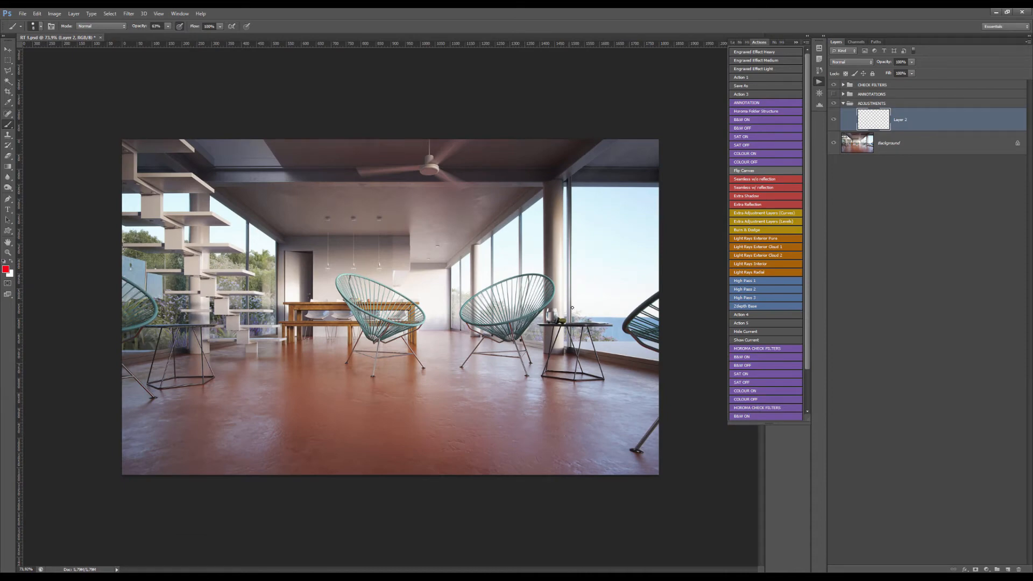
pyautogui.scroll(3, 599, 322)
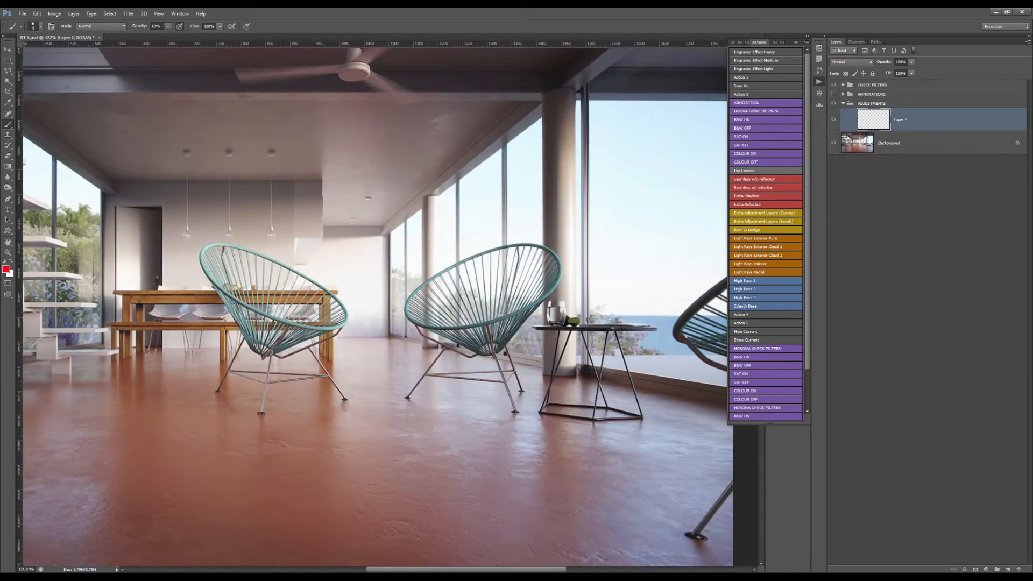
pyautogui.moveTo(597, 312)
pyautogui.mouseDown()
pyautogui.moveTo(597, 278)
pyautogui.moveTo(591, 288)
pyautogui.moveTo(626, 307)
pyautogui.mouseUp()
pyautogui.scroll(-3, 538, 301)
pyautogui.scroll(-1, 610, 294)
pyautogui.scroll(2, 610, 293)
pyautogui.click(605, 304)
pyautogui.scroll(-1, 623, 295)
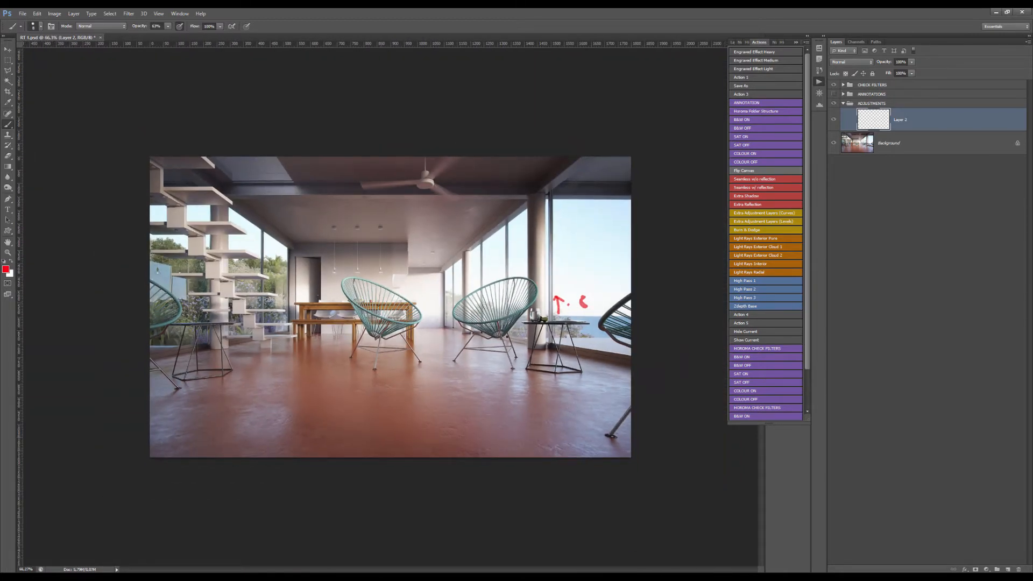
# Step: Paint a straight red line along the dining table's top edge
pyautogui.scroll(3, 334, 309)
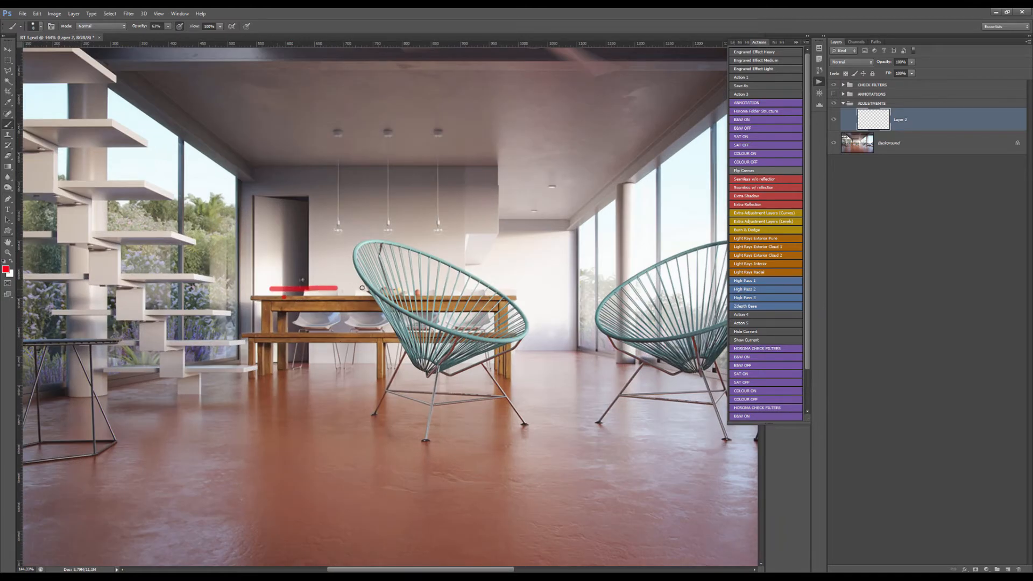
pyautogui.moveTo(270, 289); pyautogui.dragTo(389, 289)
pyautogui.scroll(-4, 444, 288)
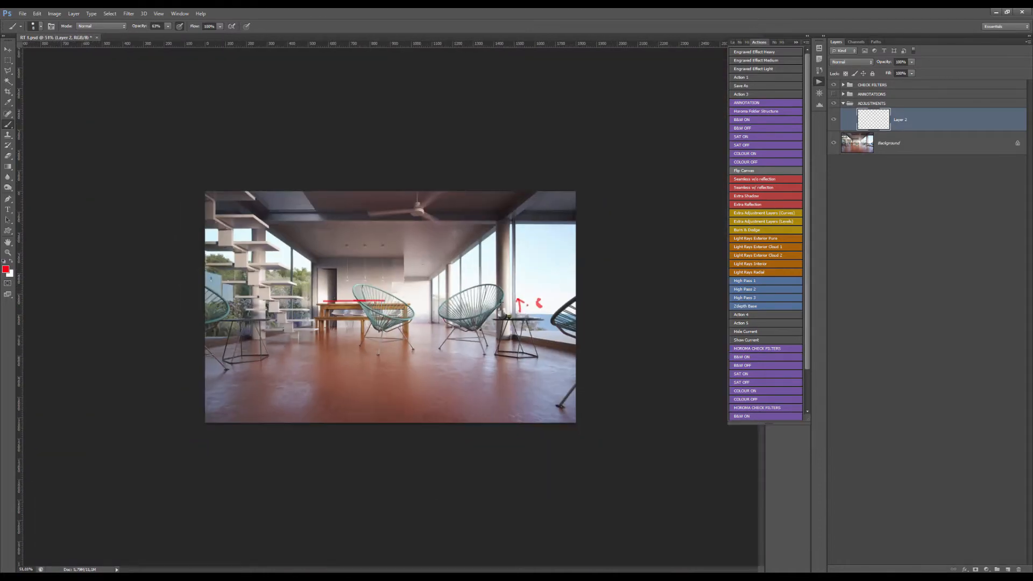
# Step: Cut the red arrow and tabletop markings from Layer 2
pyautogui.scroll(3, 391, 308)
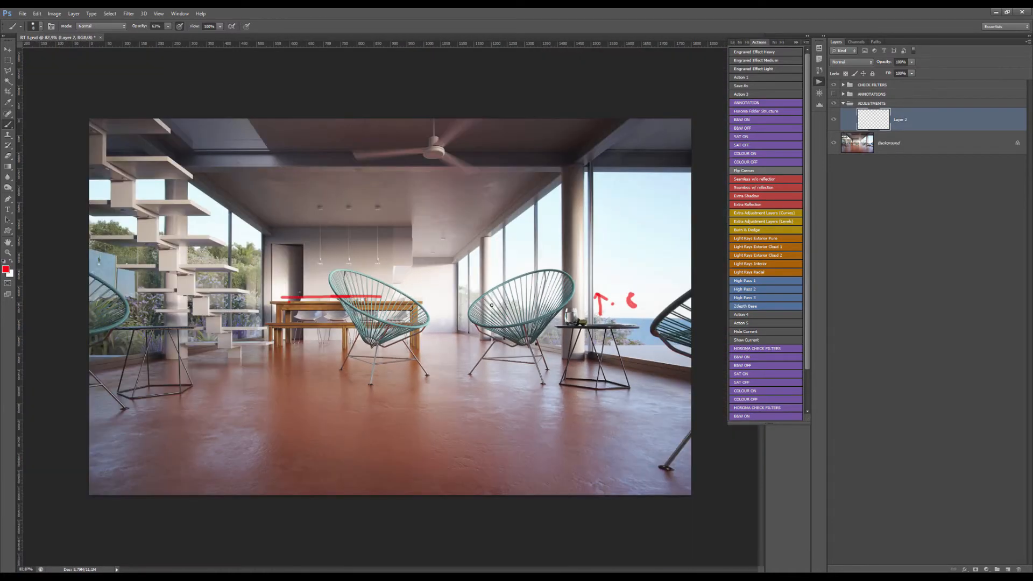
pyautogui.scroll(-1, 356, 286)
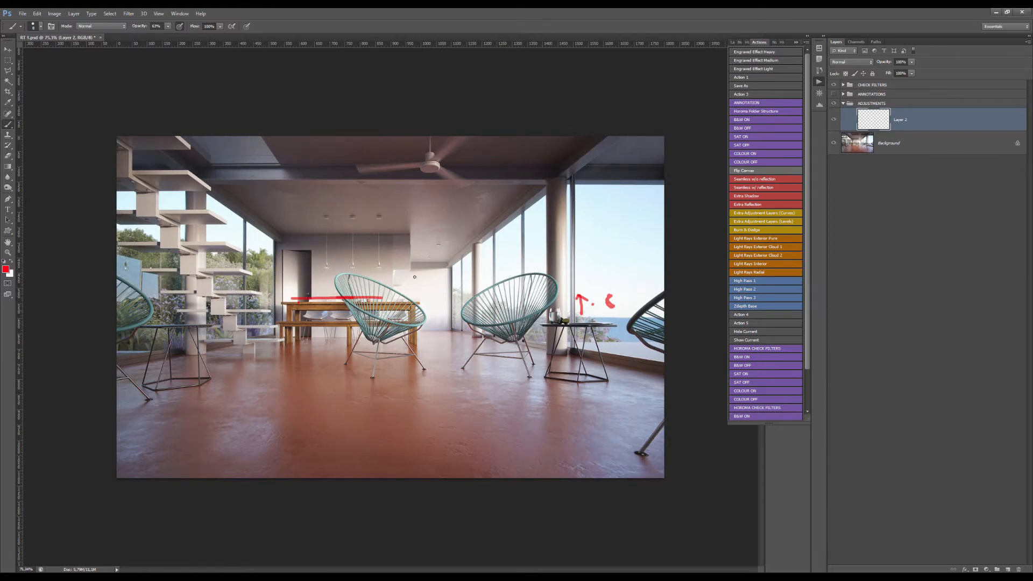
pyautogui.hotkey('ctrl', 'a')
pyautogui.hotkey('ctrl', 'x')
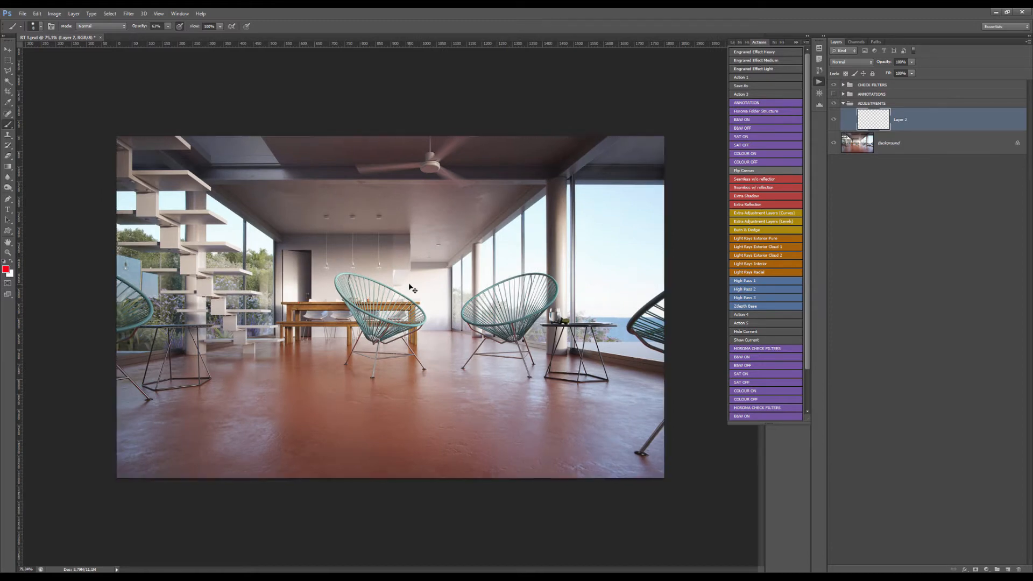
pyautogui.scroll(-5, 390, 307)
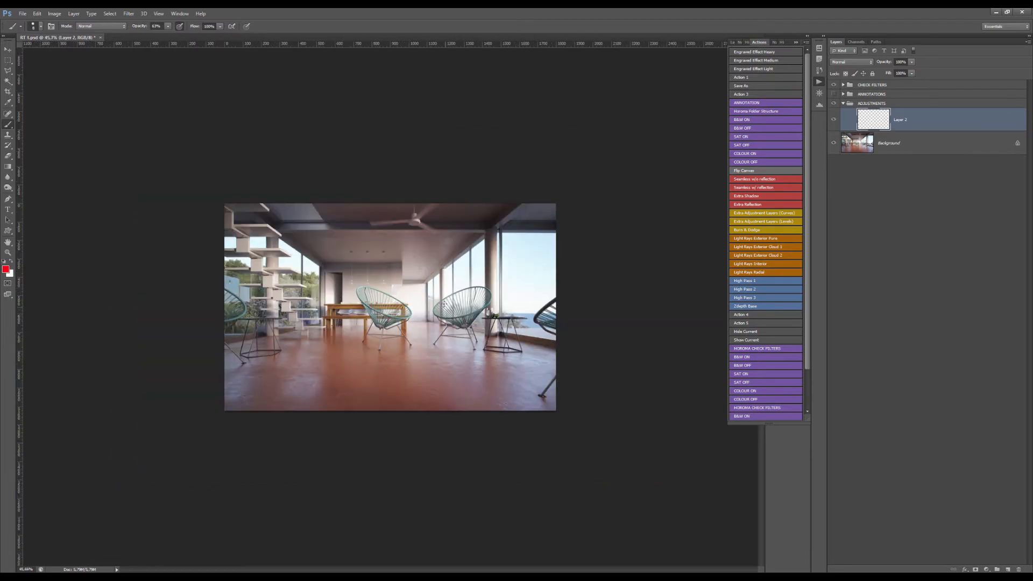
pyautogui.scroll(5, 422, 335)
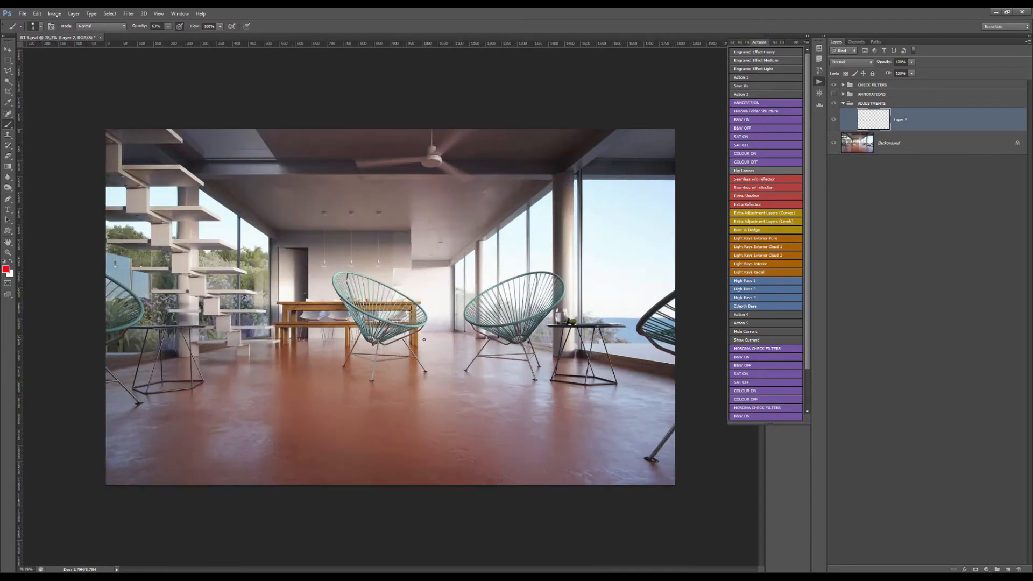
pyautogui.scroll(-3, 390, 306)
pyautogui.scroll(3, 430, 304)
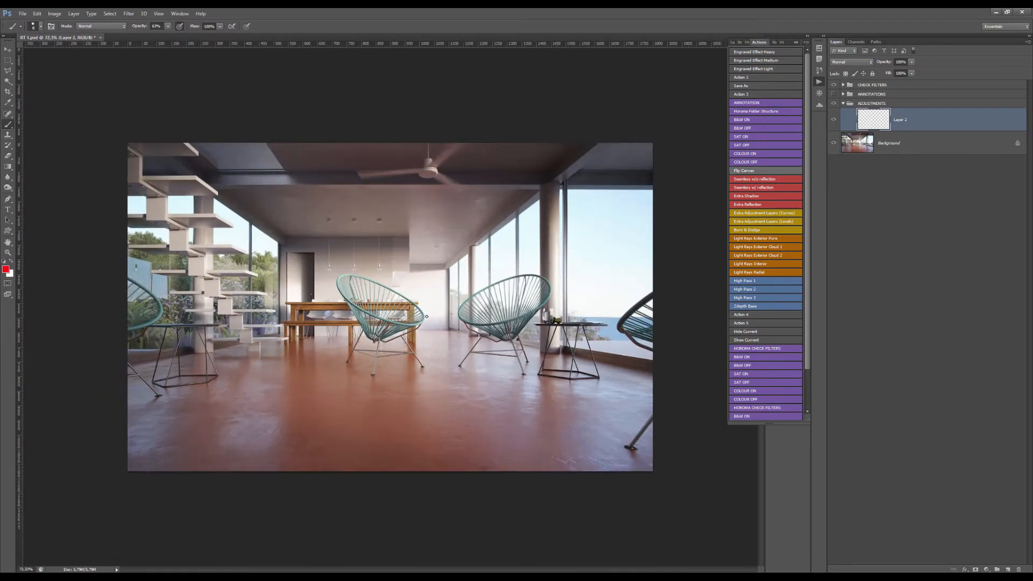
pyautogui.scroll(-2, 398, 289)
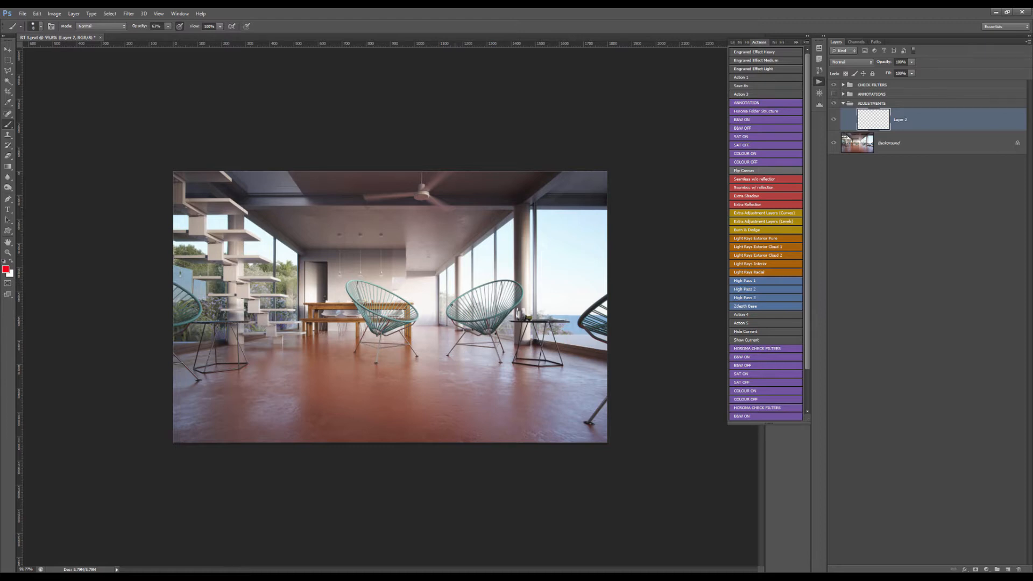
# Step: Mark the seat curve of the chair near the dining table in red and circle the backrest of the chair beside the column
pyautogui.scroll(4, 430, 300)
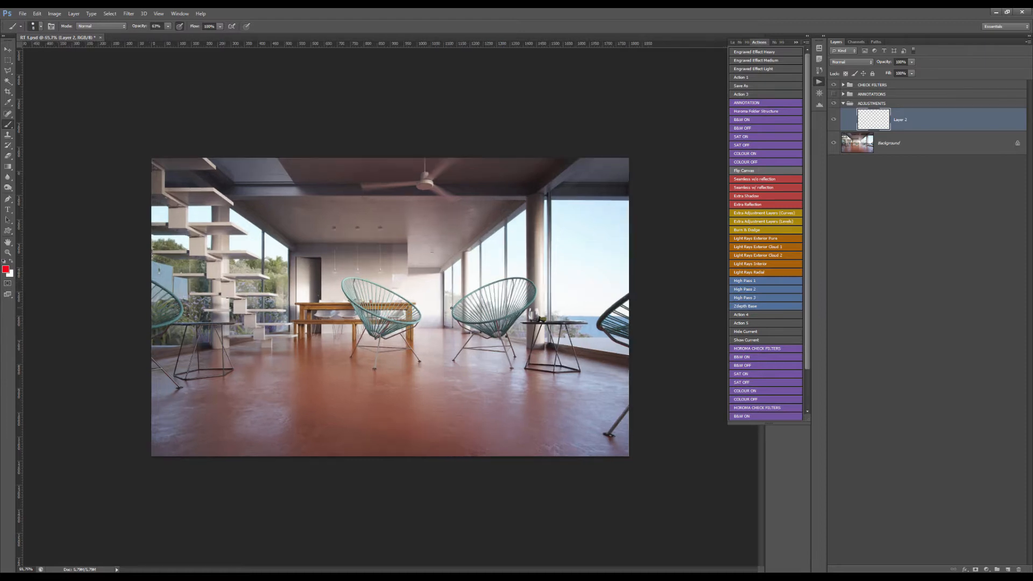
pyautogui.moveTo(334, 289)
pyautogui.mouseDown()
pyautogui.moveTo(344, 307)
pyautogui.moveTo(396, 336)
pyautogui.mouseUp()
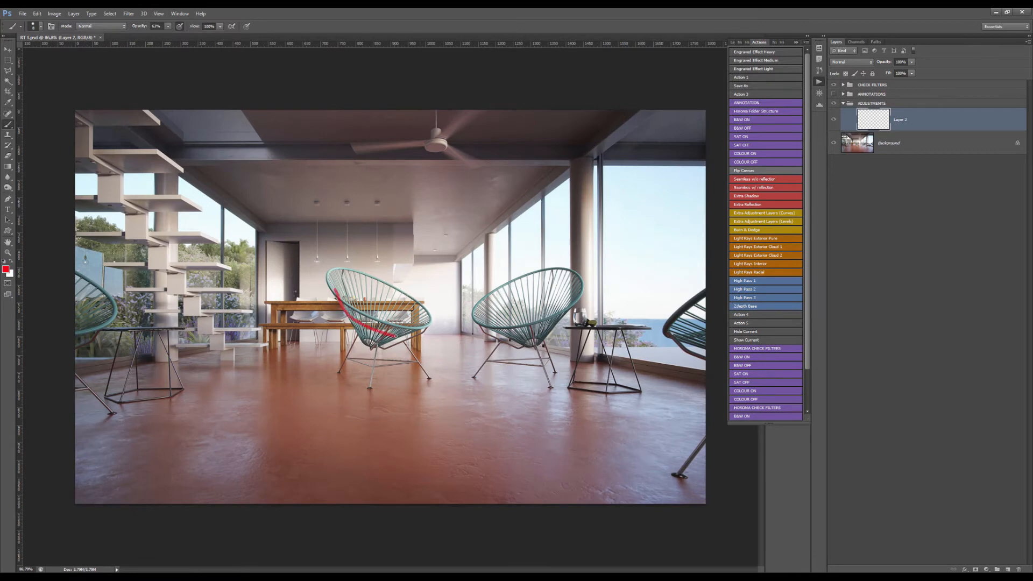
pyautogui.moveTo(519, 275)
pyautogui.mouseDown()
pyautogui.moveTo(490, 324)
pyautogui.moveTo(564, 295)
pyautogui.moveTo(525, 274)
pyautogui.mouseUp()
pyautogui.scroll(-4, 493, 296)
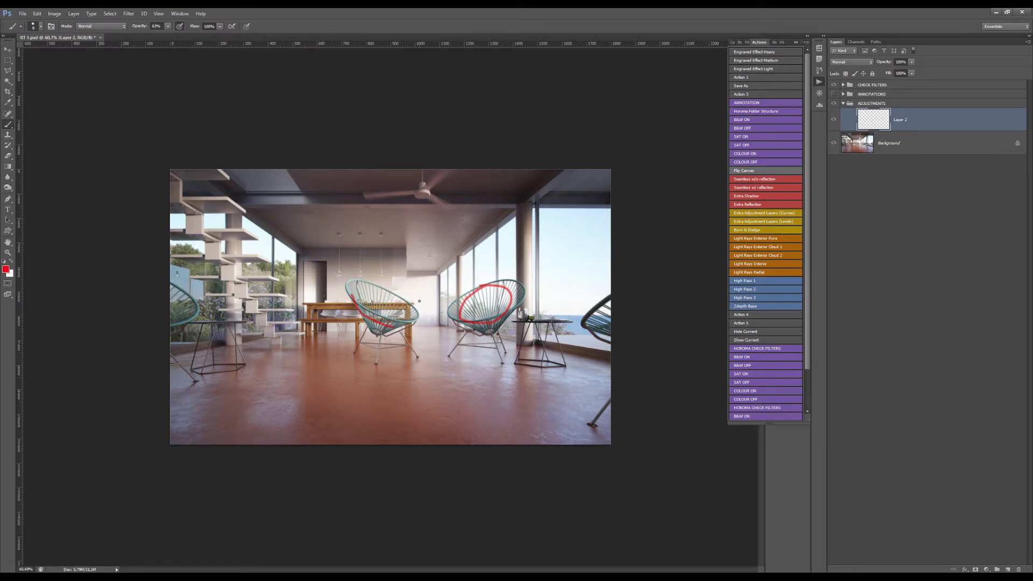
pyautogui.scroll(-2, 448, 313)
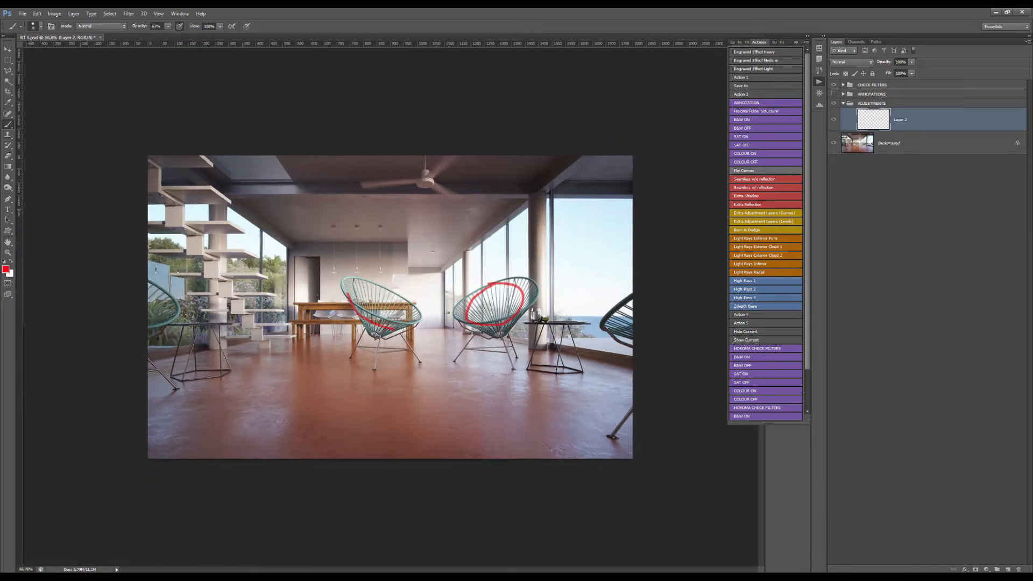
# Step: Paint red arcs across the foreground floor and cross out the chair in front of the dining table
pyautogui.moveTo(272, 412)
pyautogui.mouseDown()
pyautogui.moveTo(364, 366)
pyautogui.moveTo(494, 380)
pyautogui.moveTo(548, 422)
pyautogui.moveTo(489, 377)
pyautogui.moveTo(329, 383)
pyautogui.moveTo(268, 424)
pyautogui.mouseUp()
pyautogui.moveTo(371, 369)
pyautogui.mouseDown()
pyautogui.moveTo(500, 387)
pyautogui.moveTo(526, 406)
pyautogui.mouseUp()
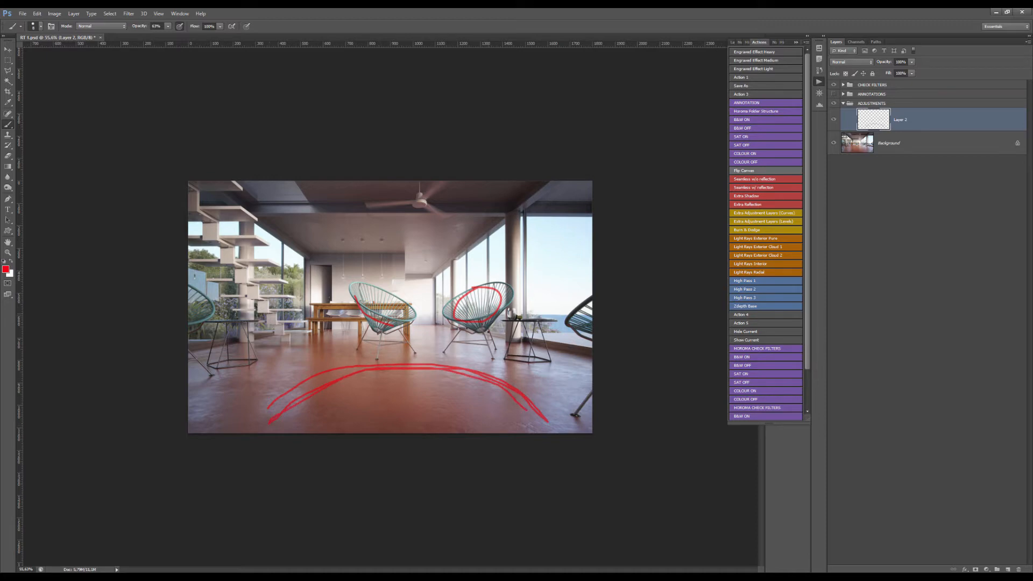
pyautogui.scroll(1, 478, 313)
pyautogui.moveTo(428, 271); pyautogui.dragTo(365, 357)
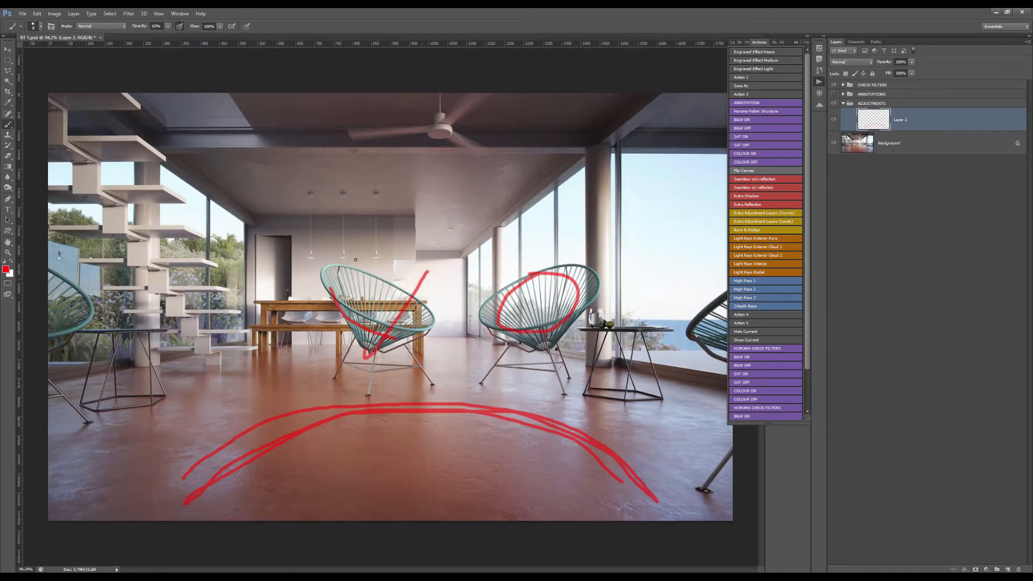
pyautogui.moveTo(357, 261); pyautogui.dragTo(420, 358)
pyautogui.scroll(-3, 430, 350)
pyautogui.scroll(2, 641, 314)
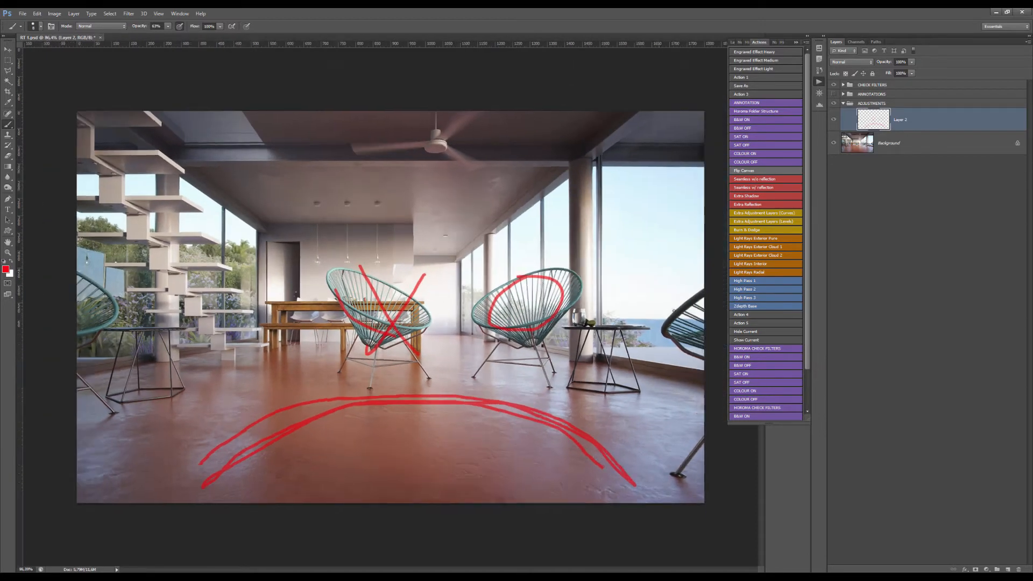
# Step: Circle the floor by the cropped chair's foot, paint red strokes between that chair and the side table, and extend the floor arcs
pyautogui.scroll(-2, 642, 313)
pyautogui.moveTo(616, 402)
pyautogui.mouseDown()
pyautogui.moveTo(570, 417)
pyautogui.moveTo(629, 455)
pyautogui.moveTo(578, 413)
pyautogui.moveTo(638, 445)
pyautogui.moveTo(549, 441)
pyautogui.moveTo(624, 440)
pyautogui.mouseUp()
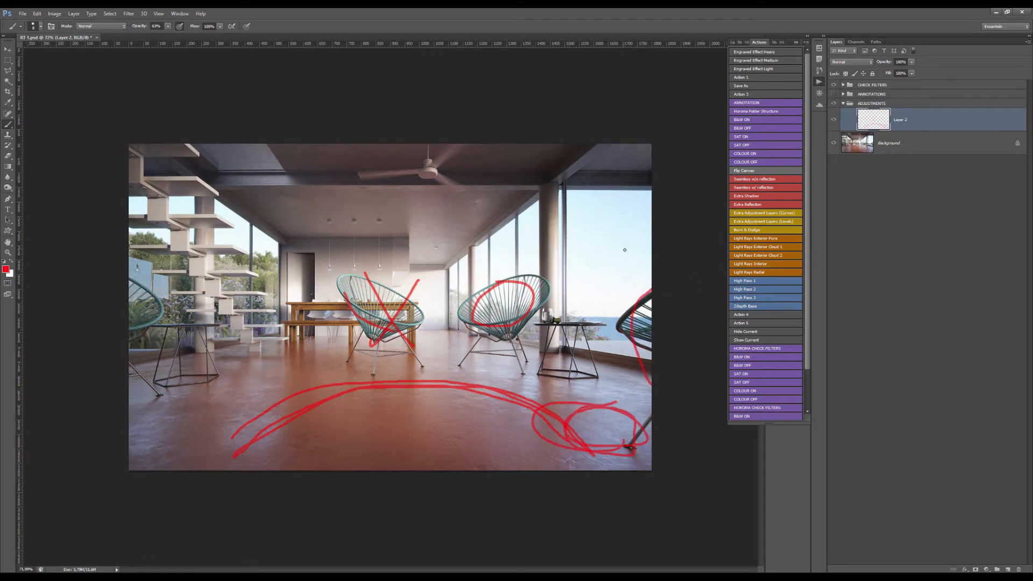
pyautogui.moveTo(646, 263)
pyautogui.mouseDown()
pyautogui.moveTo(572, 323)
pyautogui.moveTo(595, 386)
pyautogui.moveTo(569, 340)
pyautogui.moveTo(647, 260)
pyautogui.moveTo(612, 379)
pyautogui.moveTo(646, 384)
pyautogui.mouseUp()
pyautogui.moveTo(644, 253)
pyautogui.mouseDown()
pyautogui.moveTo(592, 295)
pyautogui.moveTo(664, 382)
pyautogui.mouseUp()
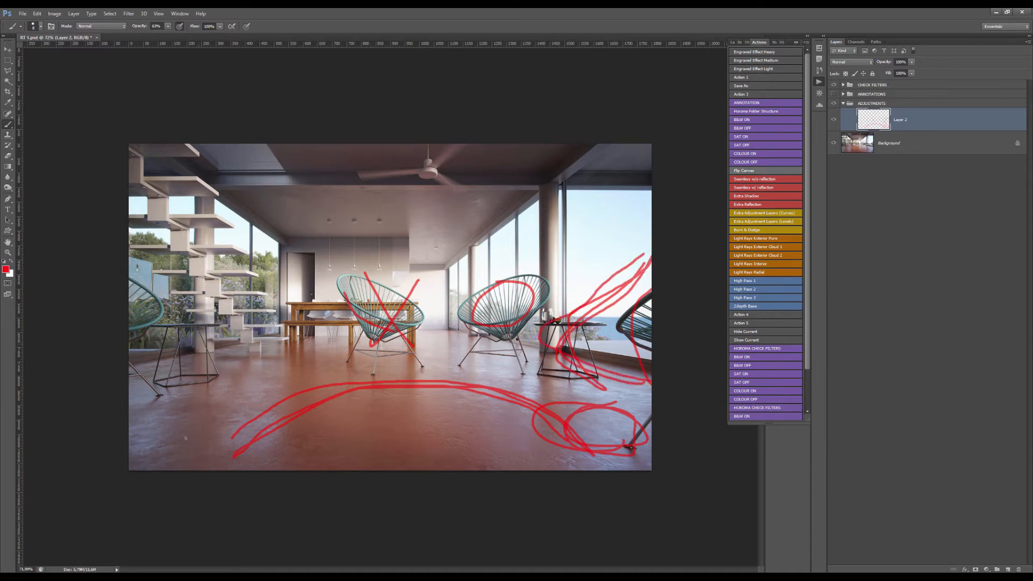
pyautogui.moveTo(219, 409)
pyautogui.mouseDown()
pyautogui.moveTo(349, 378)
pyautogui.moveTo(512, 389)
pyautogui.moveTo(607, 445)
pyautogui.moveTo(551, 423)
pyautogui.moveTo(287, 400)
pyautogui.moveTo(240, 415)
pyautogui.mouseUp()
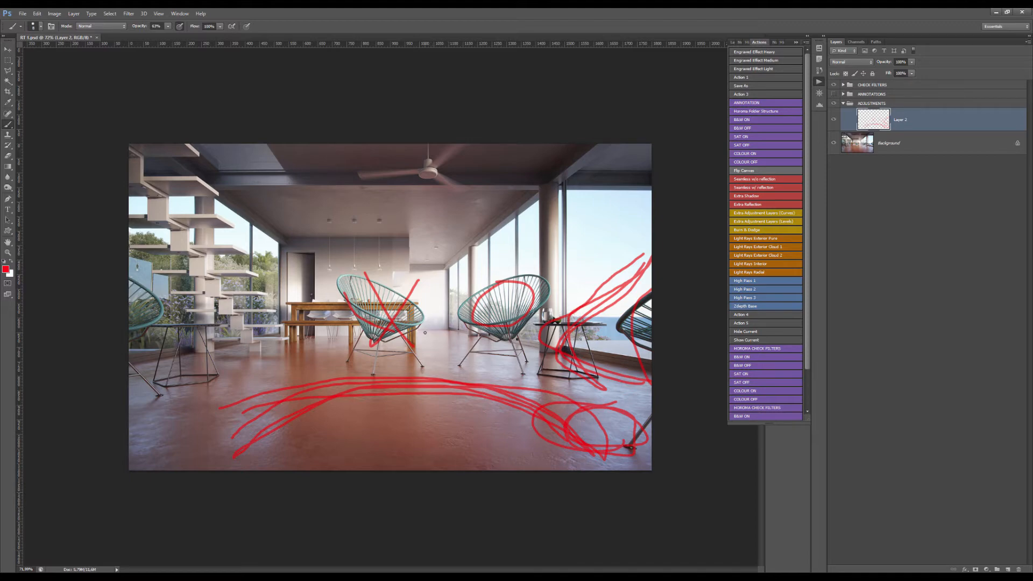
# Step: Clear all red chair and floor annotations from Layer 2
pyautogui.hotkey('ctrl', 'a')
pyautogui.press('Delete')
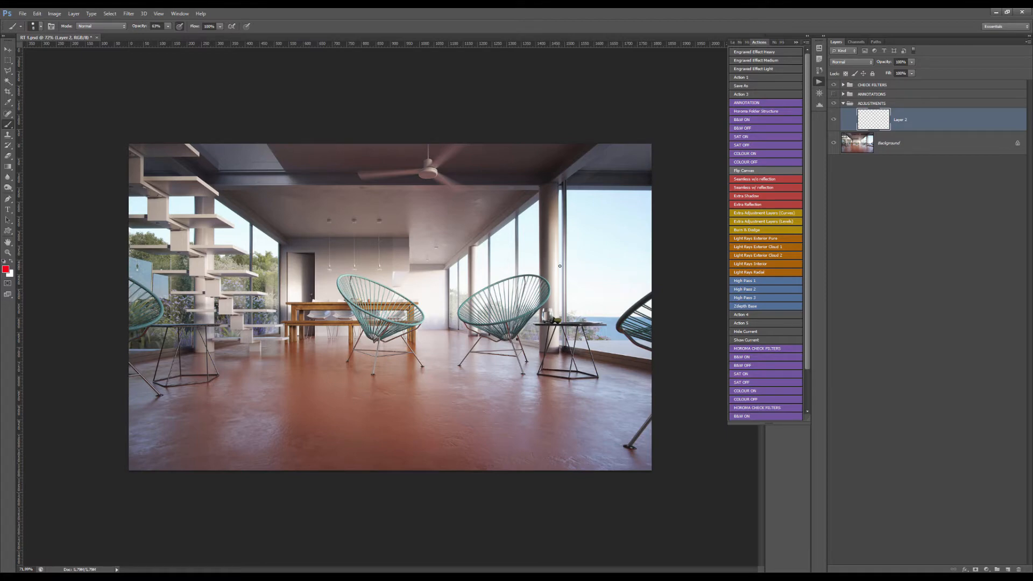
# Step: Circle the backrests of the two central chairs in red, mark the side table beside the column, and underline both chairs on the floor
pyautogui.moveTo(488, 282)
pyautogui.mouseDown()
pyautogui.moveTo(525, 322)
pyautogui.moveTo(528, 274)
pyautogui.mouseUp()
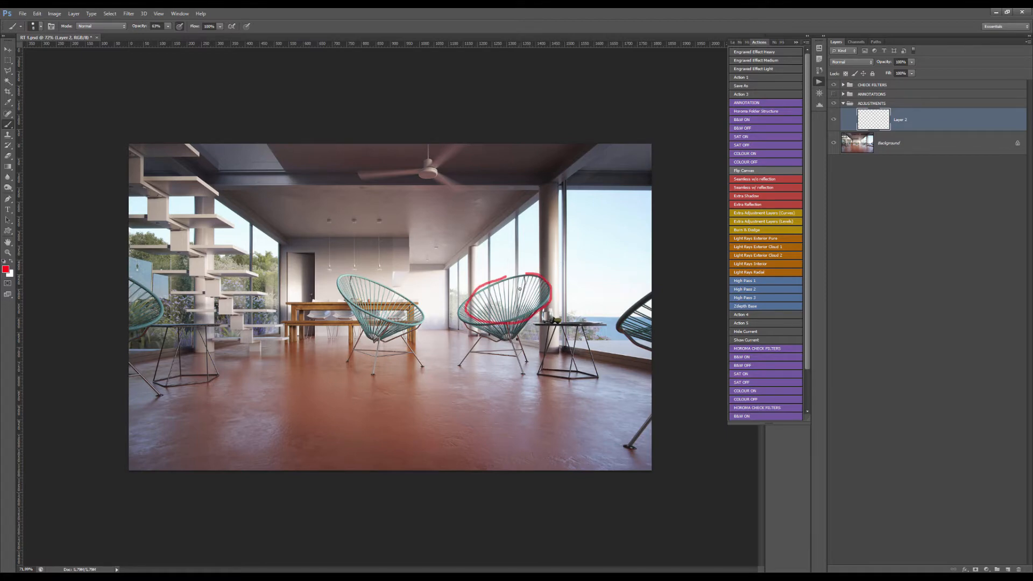
pyautogui.moveTo(383, 279)
pyautogui.mouseDown()
pyautogui.moveTo(356, 300)
pyautogui.moveTo(389, 283)
pyautogui.mouseUp()
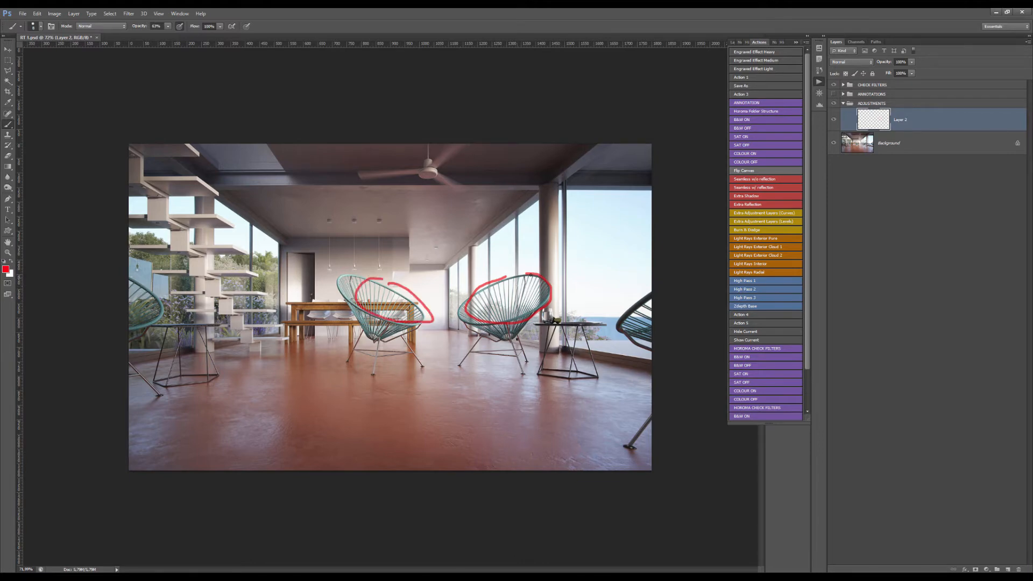
pyautogui.moveTo(574, 311)
pyautogui.mouseDown()
pyautogui.moveTo(550, 321)
pyautogui.moveTo(583, 322)
pyautogui.mouseUp()
pyautogui.moveTo(371, 367); pyautogui.dragTo(587, 359)
pyautogui.moveTo(355, 372)
pyautogui.mouseDown()
pyautogui.moveTo(580, 369)
pyautogui.moveTo(541, 372)
pyautogui.mouseUp()
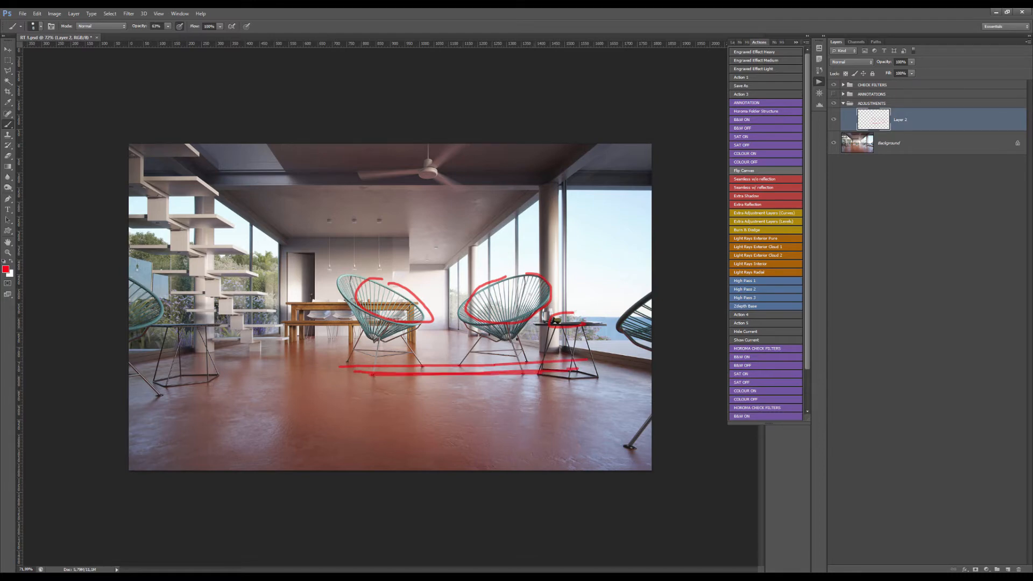
# Step: Add a second red circle on the chair by the column and outline the side table and the cropped chair next to it
pyautogui.moveTo(526, 278)
pyautogui.mouseDown()
pyautogui.moveTo(481, 318)
pyautogui.moveTo(521, 280)
pyautogui.mouseUp()
pyautogui.moveTo(651, 273)
pyautogui.mouseDown()
pyautogui.moveTo(575, 350)
pyautogui.moveTo(648, 368)
pyautogui.mouseUp()
pyautogui.moveTo(541, 328); pyautogui.dragTo(602, 327)
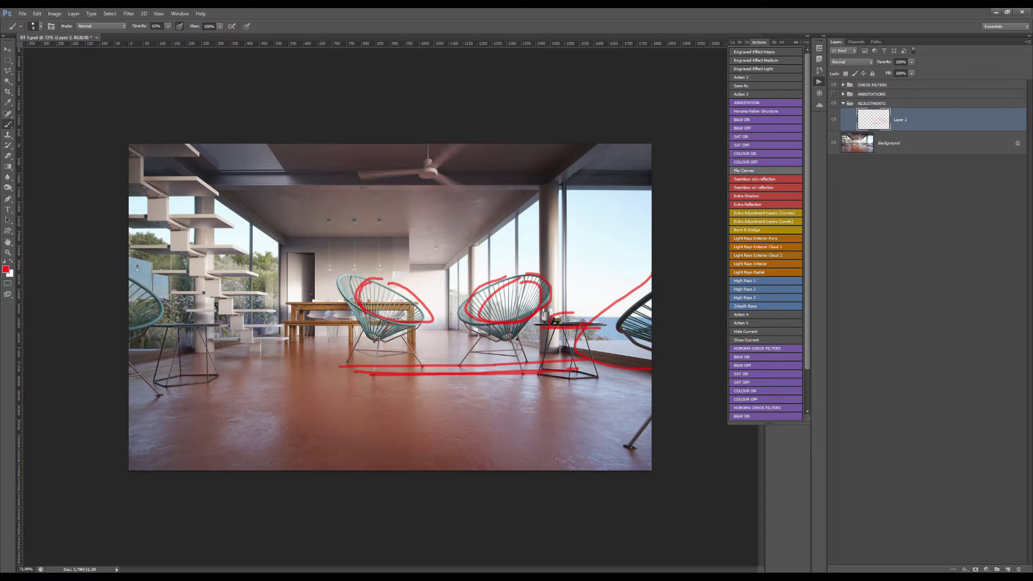
pyautogui.moveTo(571, 318)
pyautogui.mouseDown()
pyautogui.moveTo(652, 317)
pyautogui.moveTo(636, 326)
pyautogui.mouseUp()
# Step: Clear all red chair, table and floor marks from Layer 2 and deselect
pyautogui.hotkey('ctrl', 'a')
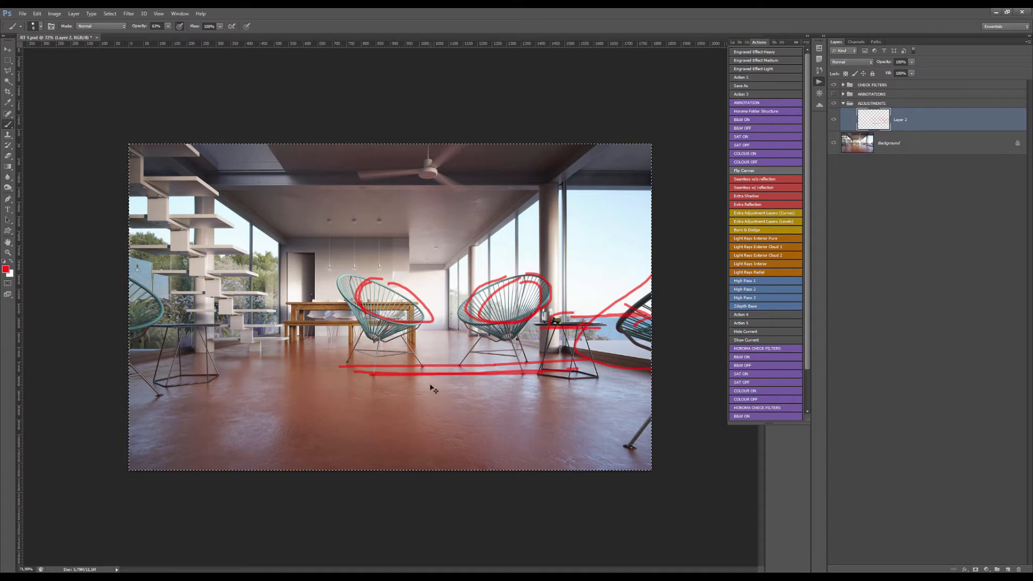
pyautogui.press('Delete')
pyautogui.hotkey('ctrl', 'd')
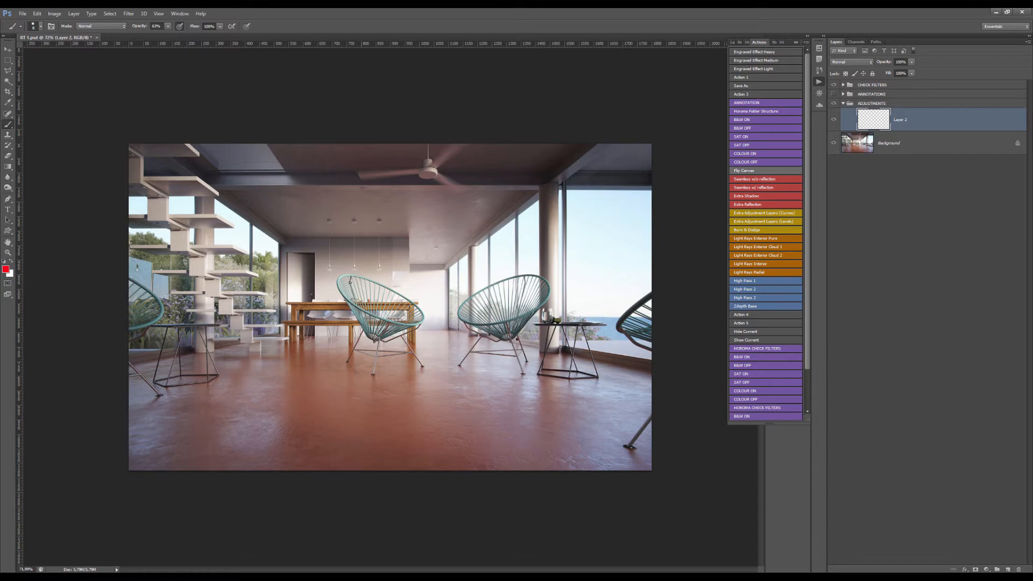
# Step: Circle the seat of the chair in front of the dining table and mark the side tabletops and the cropped chair's rim in red
pyautogui.moveTo(363, 281)
pyautogui.mouseDown()
pyautogui.moveTo(397, 321)
pyautogui.moveTo(415, 322)
pyautogui.mouseUp()
pyautogui.moveTo(402, 270); pyautogui.dragTo(403, 299)
pyautogui.moveTo(360, 275)
pyautogui.mouseDown()
pyautogui.moveTo(348, 307)
pyautogui.moveTo(413, 325)
pyautogui.moveTo(425, 309)
pyautogui.moveTo(394, 284)
pyautogui.moveTo(353, 279)
pyautogui.mouseUp()
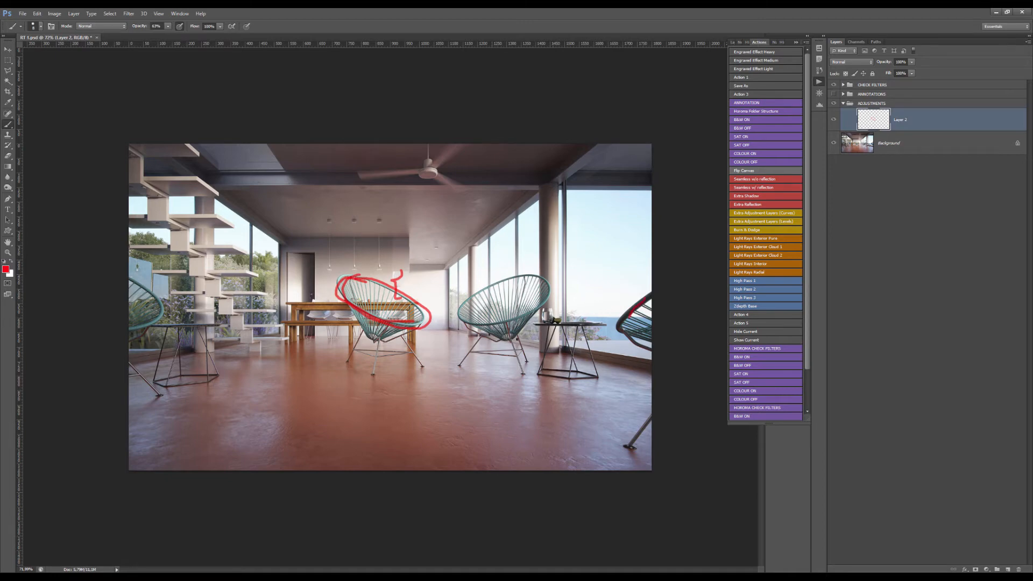
pyautogui.moveTo(553, 325); pyautogui.dragTo(607, 325)
# Step: Paint red arcs across the foreground floor and sketch a simple seated figure in the chair by the column, linked to the other chair
pyautogui.moveTo(156, 444)
pyautogui.mouseDown()
pyautogui.moveTo(188, 415)
pyautogui.moveTo(417, 388)
pyautogui.moveTo(558, 489)
pyautogui.moveTo(235, 423)
pyautogui.mouseUp()
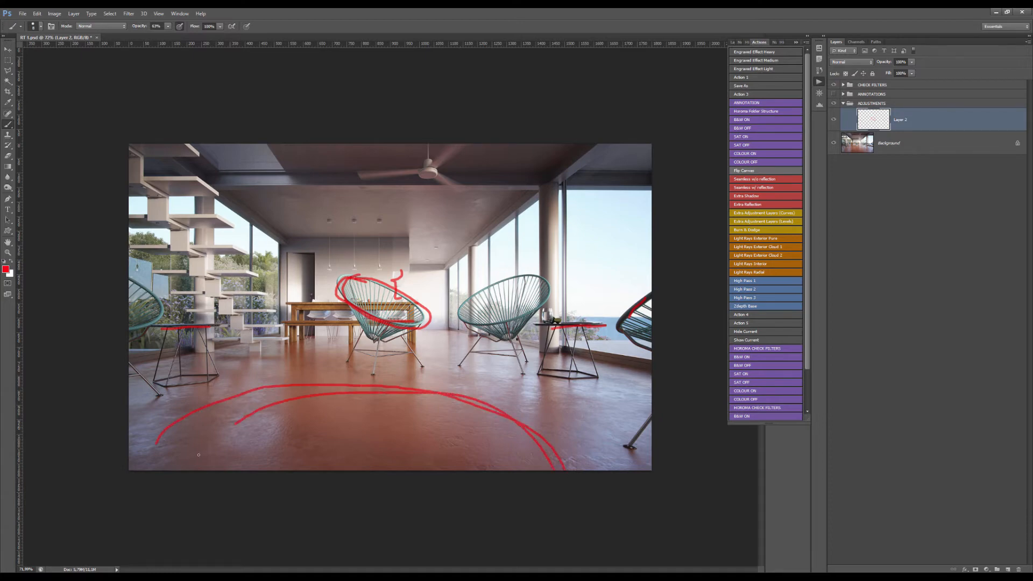
pyautogui.moveTo(199, 454)
pyautogui.mouseDown()
pyautogui.moveTo(318, 397)
pyautogui.moveTo(534, 416)
pyautogui.moveTo(314, 404)
pyautogui.mouseUp()
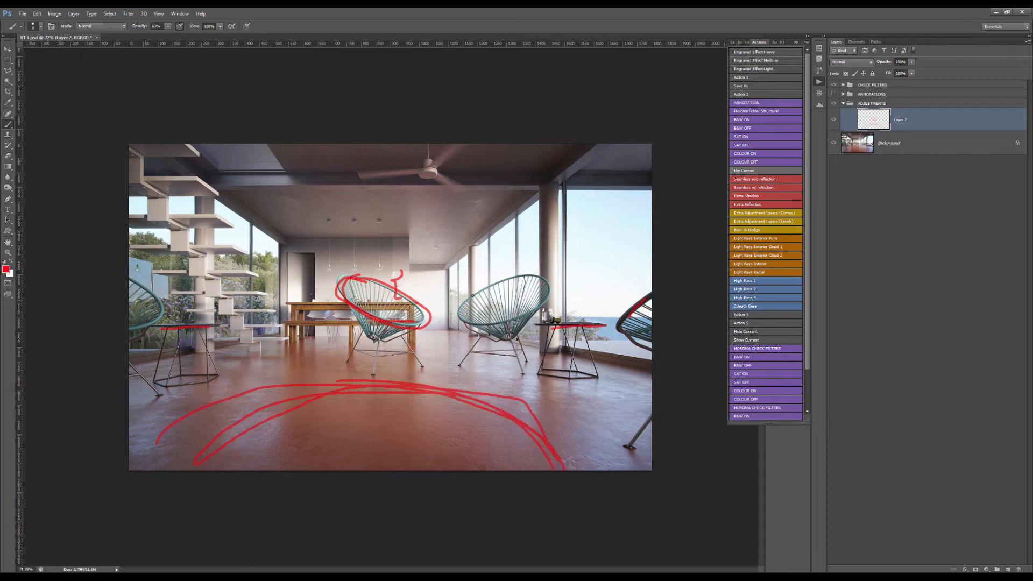
pyautogui.moveTo(496, 259)
pyautogui.mouseDown()
pyautogui.moveTo(505, 297)
pyautogui.moveTo(485, 321)
pyautogui.moveTo(444, 305)
pyautogui.moveTo(385, 315)
pyautogui.moveTo(409, 312)
pyautogui.mouseUp()
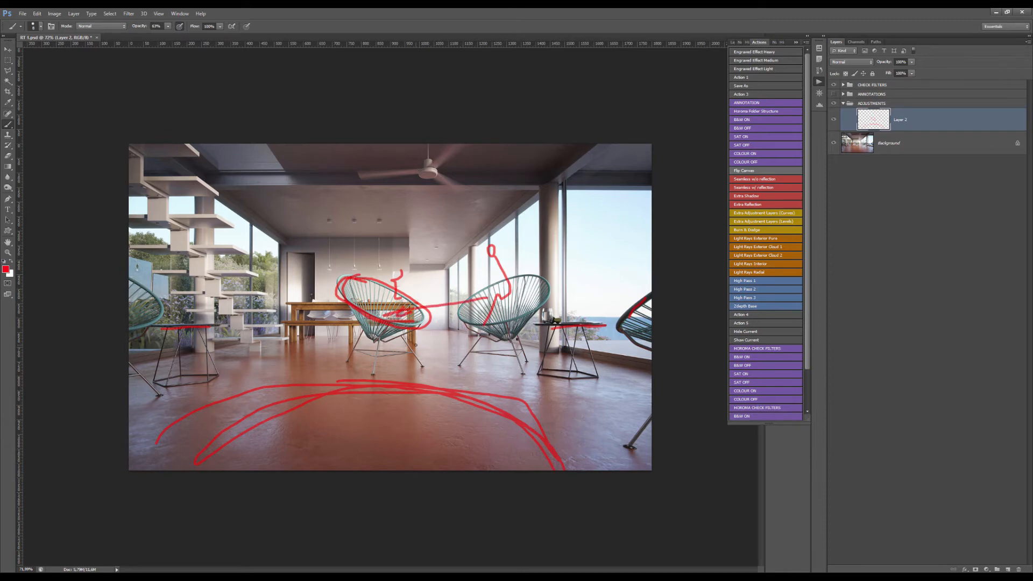
# Step: Erase the red arcs, circles and figure from Layer 2 and remove the selection
pyautogui.hotkey('ctrl', 'a')
pyautogui.press('Delete')
pyautogui.hotkey('ctrl', 'd')
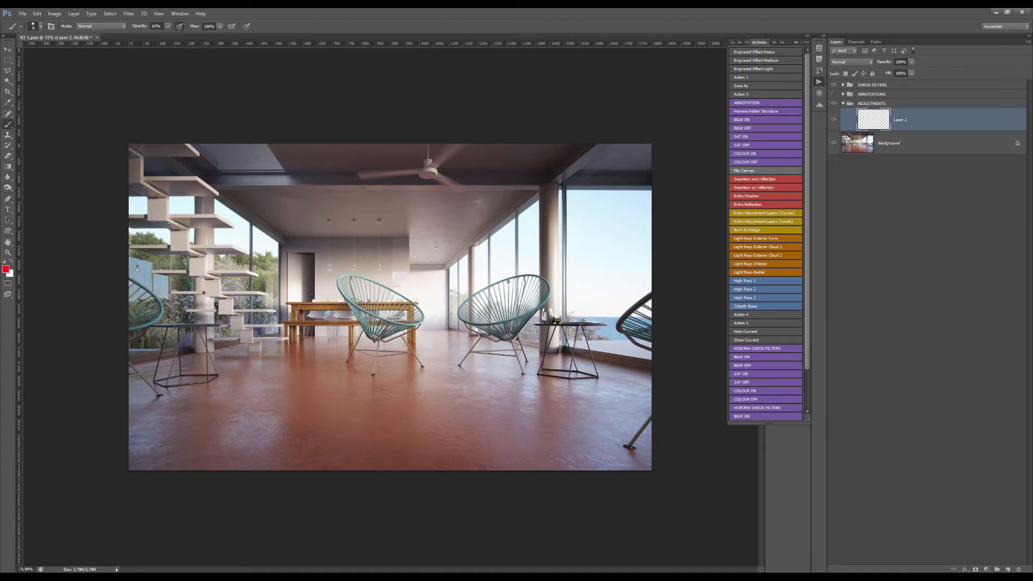
# Step: Paint a red curve inside the chair by the column and slanted strokes on the floor around its neighbouring side table
pyautogui.moveTo(520, 282); pyautogui.dragTo(484, 321)
pyautogui.moveTo(544, 343); pyautogui.dragTo(555, 348)
pyautogui.moveTo(509, 365); pyautogui.dragTo(635, 398)
pyautogui.moveTo(577, 381)
pyautogui.mouseDown()
pyautogui.moveTo(595, 385)
pyautogui.moveTo(583, 387)
pyautogui.mouseUp()
# Step: Paint large red circles around the staircase area, direction strokes on the floor, and marks on the chair in front of the dining table
pyautogui.moveTo(413, 367)
pyautogui.mouseDown()
pyautogui.moveTo(257, 440)
pyautogui.moveTo(390, 374)
pyautogui.moveTo(271, 441)
pyautogui.moveTo(304, 419)
pyautogui.mouseUp()
pyautogui.moveTo(248, 281)
pyautogui.mouseDown()
pyautogui.moveTo(241, 383)
pyautogui.moveTo(205, 301)
pyautogui.moveTo(148, 293)
pyautogui.moveTo(242, 259)
pyautogui.mouseUp()
pyautogui.moveTo(206, 404)
pyautogui.mouseDown()
pyautogui.moveTo(196, 435)
pyautogui.moveTo(214, 422)
pyautogui.mouseUp()
pyautogui.moveTo(262, 401); pyautogui.dragTo(286, 424)
pyautogui.moveTo(352, 291)
pyautogui.mouseDown()
pyautogui.moveTo(367, 282)
pyautogui.moveTo(392, 308)
pyautogui.mouseUp()
pyautogui.moveTo(374, 351); pyautogui.dragTo(315, 355)
pyautogui.moveTo(363, 350); pyautogui.dragTo(390, 344)
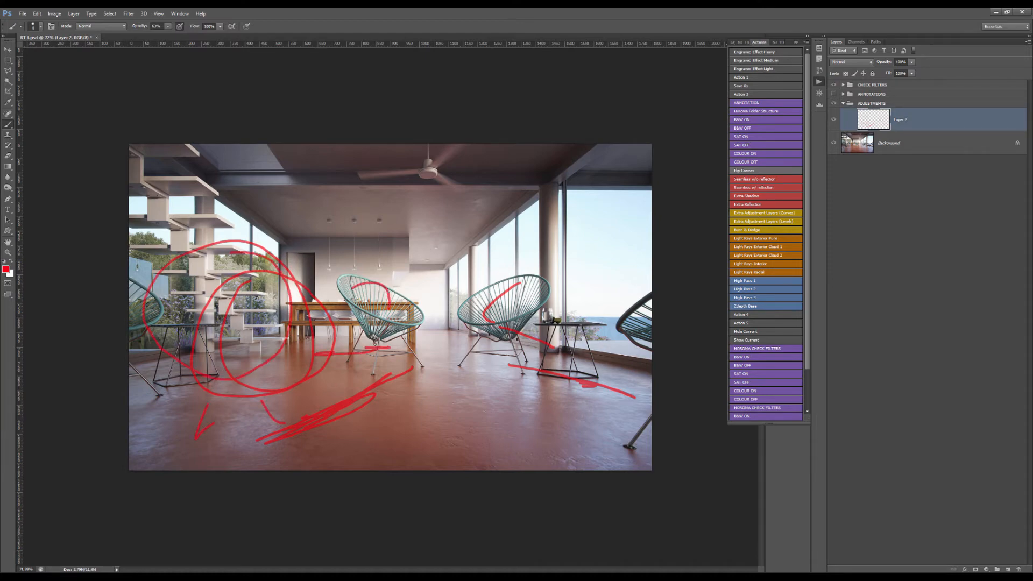
# Step: Paint a red diagonal from the floor up to the cropped chair beside the window, and delete all marks from Layer 2
pyautogui.moveTo(457, 423)
pyautogui.mouseDown()
pyautogui.moveTo(609, 304)
pyautogui.moveTo(644, 296)
pyautogui.moveTo(630, 315)
pyautogui.mouseUp()
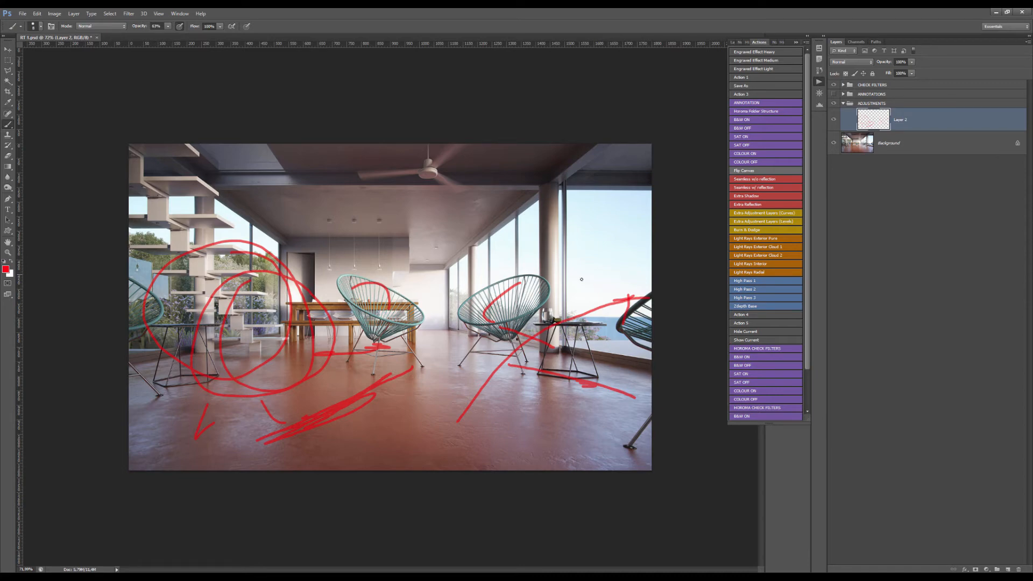
pyautogui.moveTo(607, 295); pyautogui.dragTo(634, 296)
pyautogui.hotkey('ctrl', 'a')
pyautogui.press('Delete')
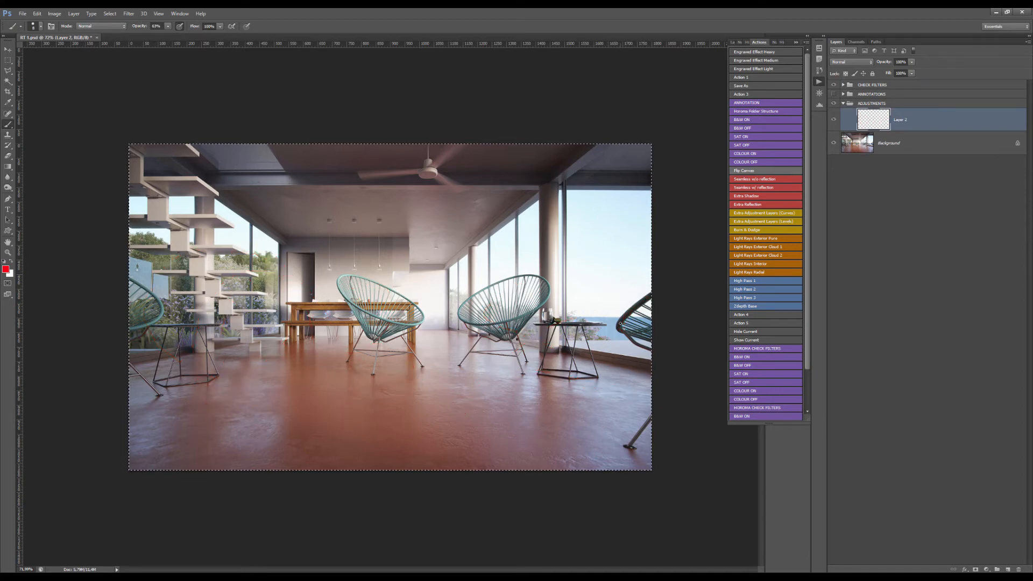
# Step: Examine the dining table and the chair in front of it up close and against the whole composition
pyautogui.scroll(7, 369, 313)
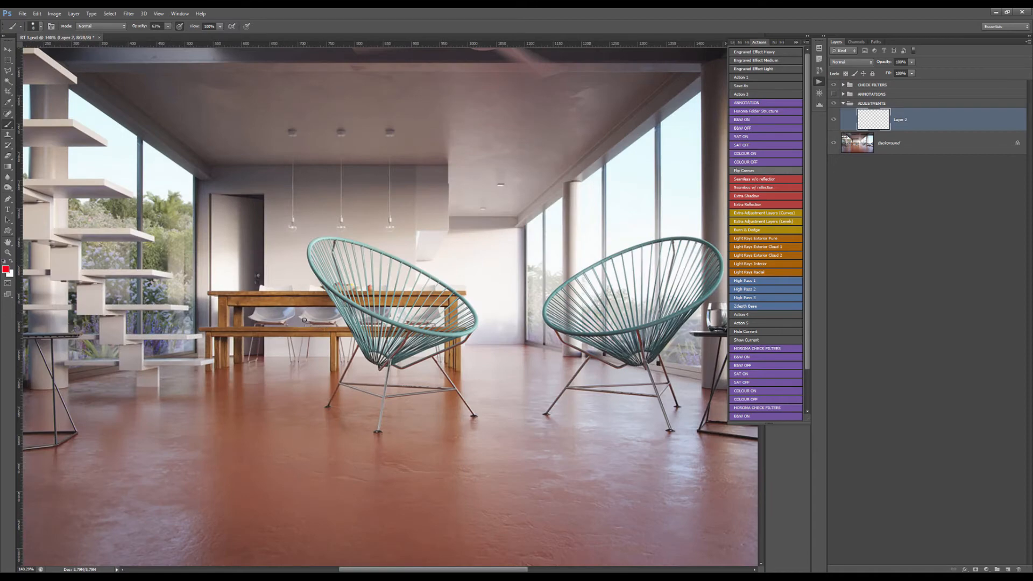
pyautogui.moveTo(306, 317)
pyautogui.mouseDown()
pyautogui.moveTo(372, 315)
pyautogui.moveTo(224, 303)
pyautogui.mouseUp()
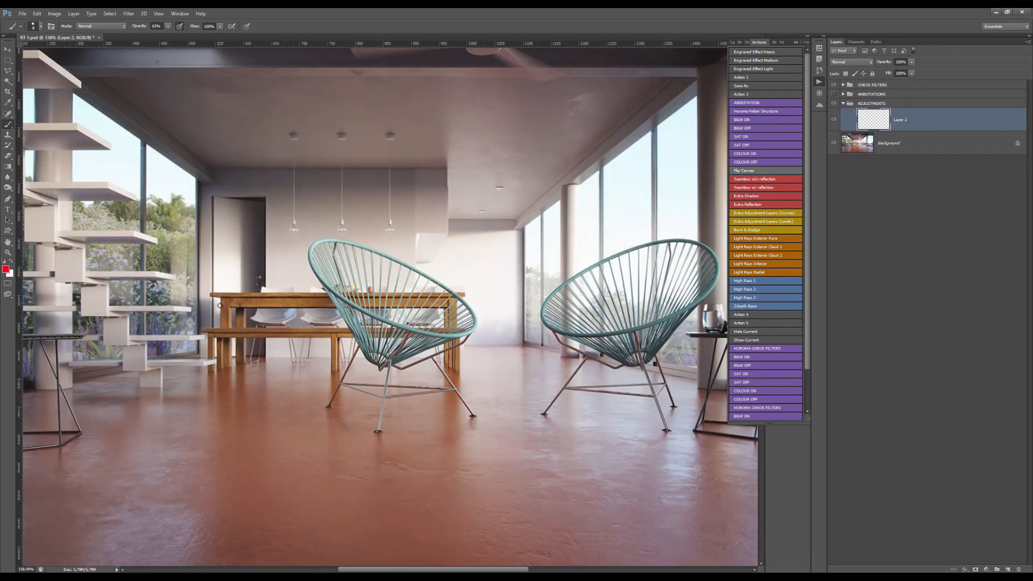
pyautogui.scroll(5, 223, 302)
pyautogui.scroll(-7, 319, 280)
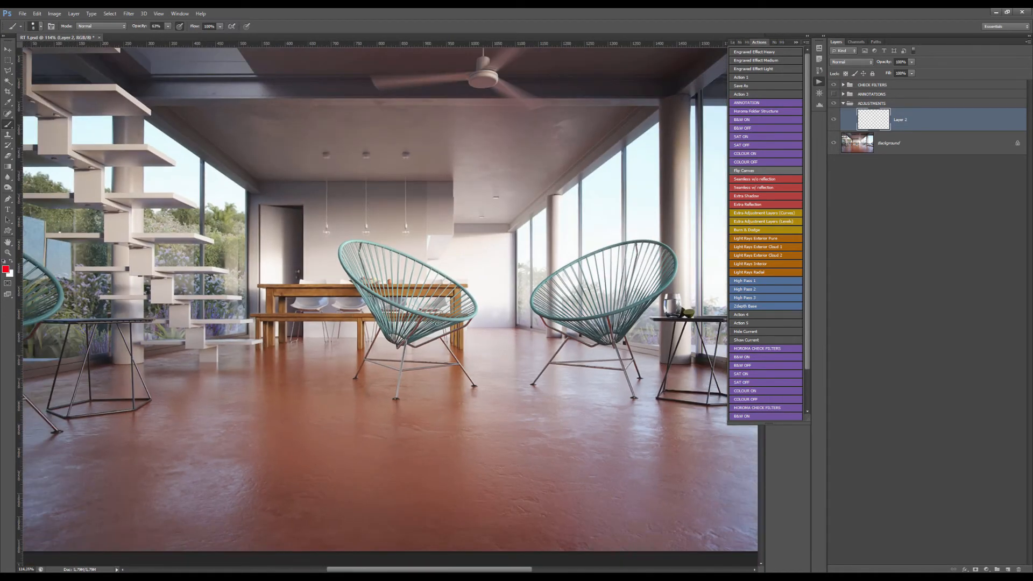
pyautogui.scroll(-2, 625, 338)
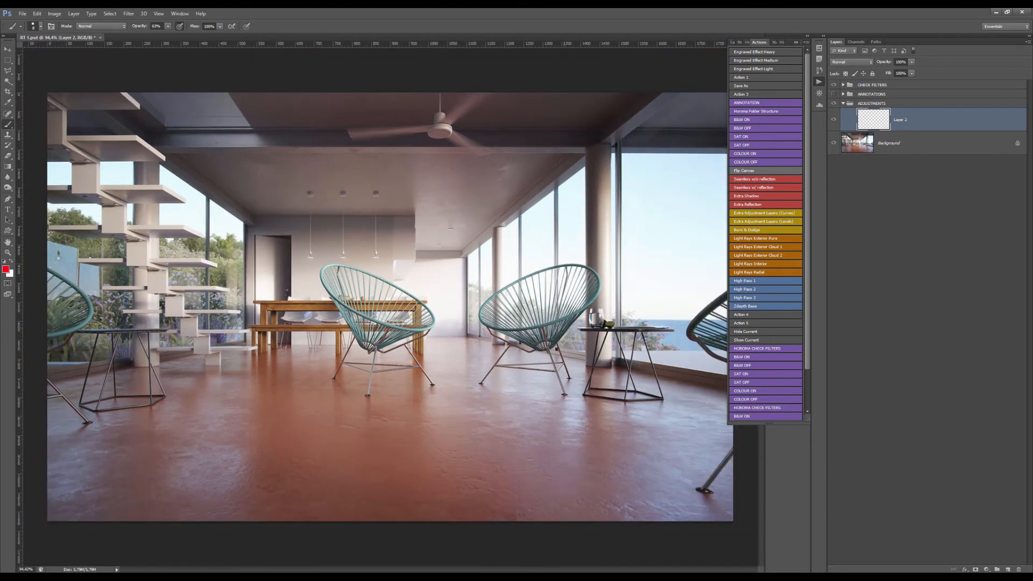
pyautogui.scroll(10, 299, 322)
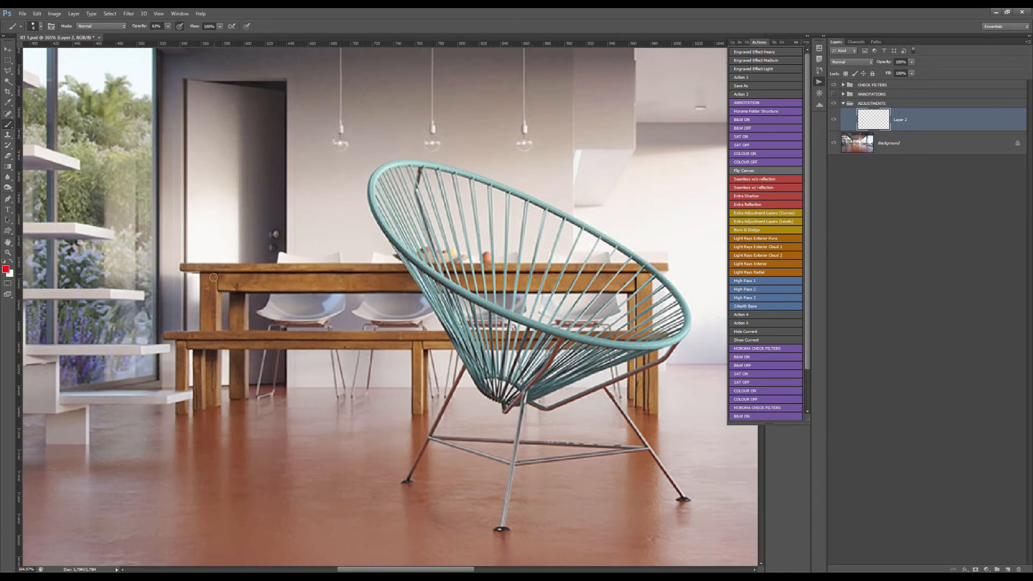
pyautogui.scroll(-10, 366, 294)
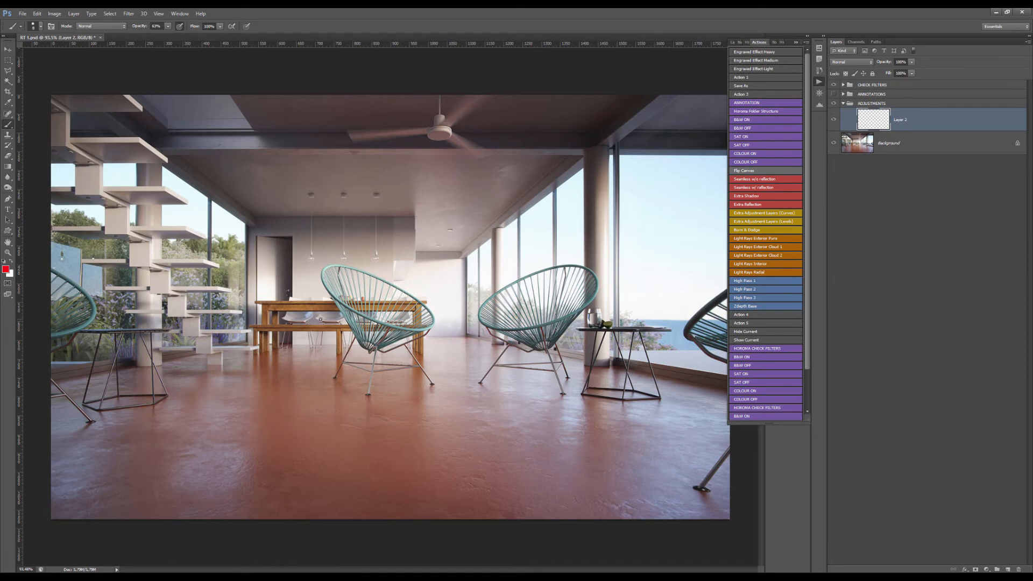
pyautogui.scroll(2, 237, 461)
pyautogui.scroll(-3, 244, 452)
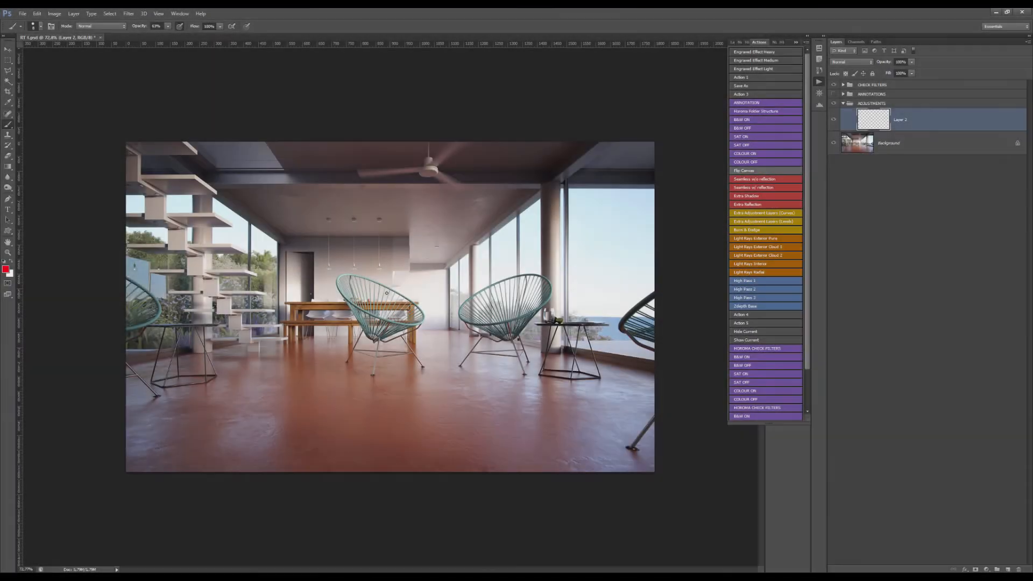
# Step: Examine the side tables, the cropped chairs and the staircase on both sides of the room up close
pyautogui.scroll(5, 484, 304)
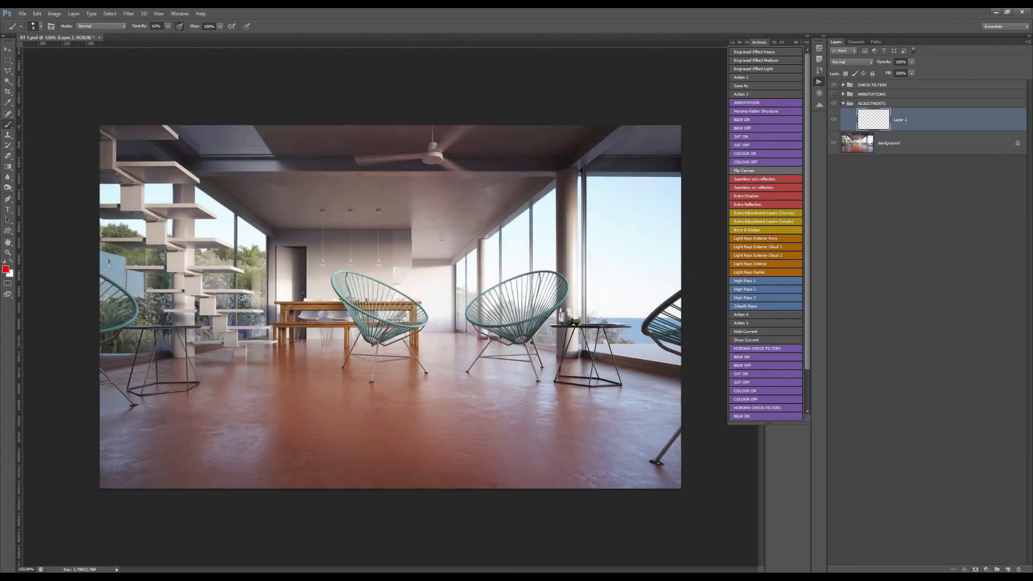
pyautogui.moveTo(483, 304); pyautogui.dragTo(117, 300)
pyautogui.scroll(5, 574, 358)
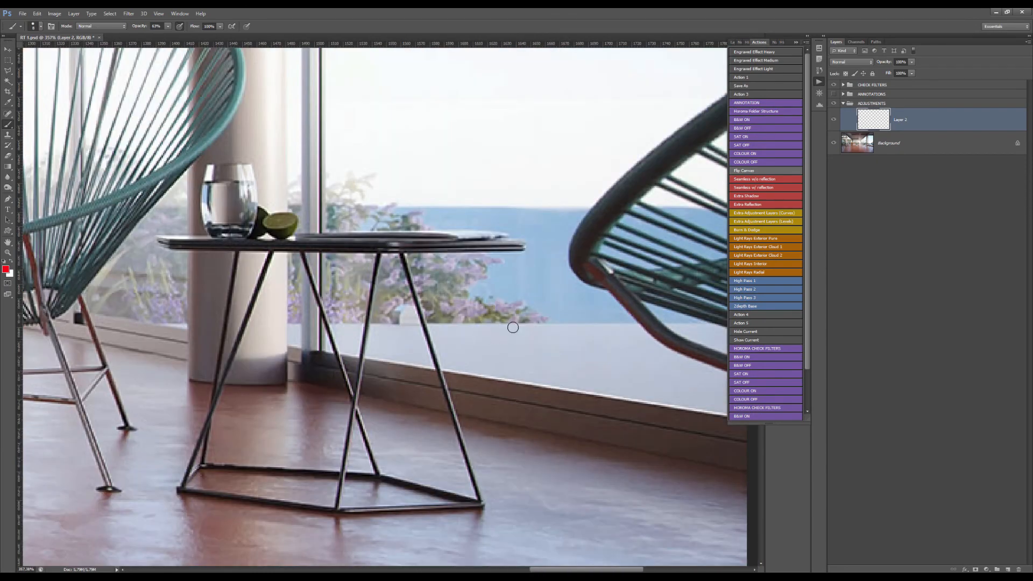
pyautogui.scroll(-5, 503, 326)
pyautogui.scroll(-5, 503, 326)
pyautogui.scroll(4, 209, 188)
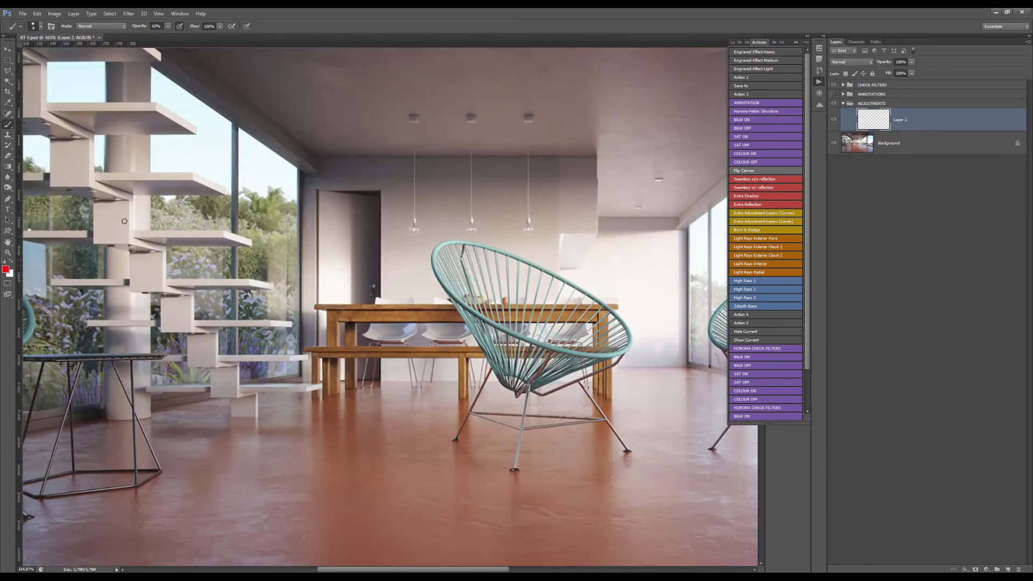
pyautogui.scroll(4, 219, 286)
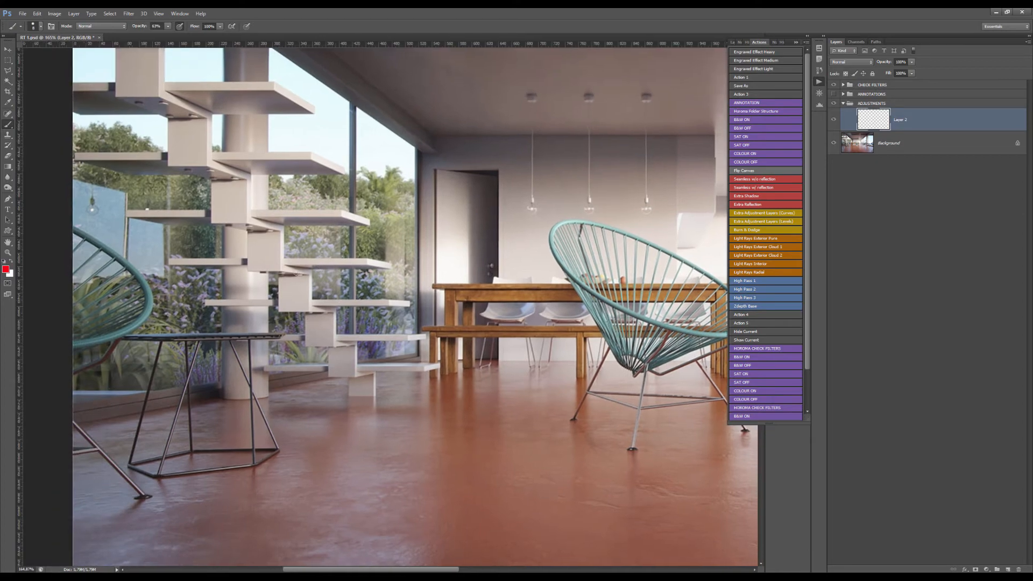
pyautogui.scroll(-5, 183, 342)
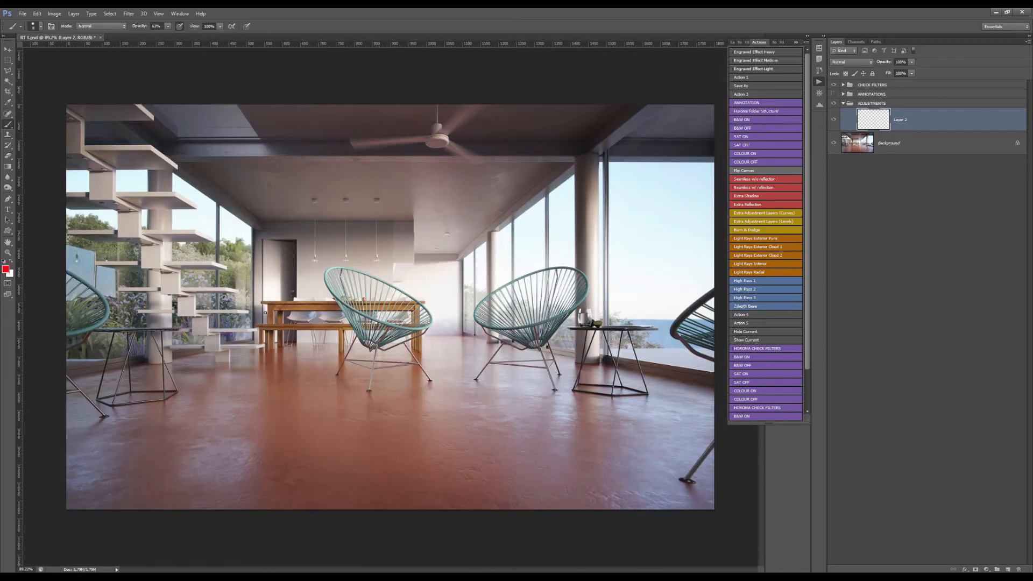
pyautogui.scroll(4, 353, 308)
pyautogui.moveTo(353, 309); pyautogui.dragTo(268, 306)
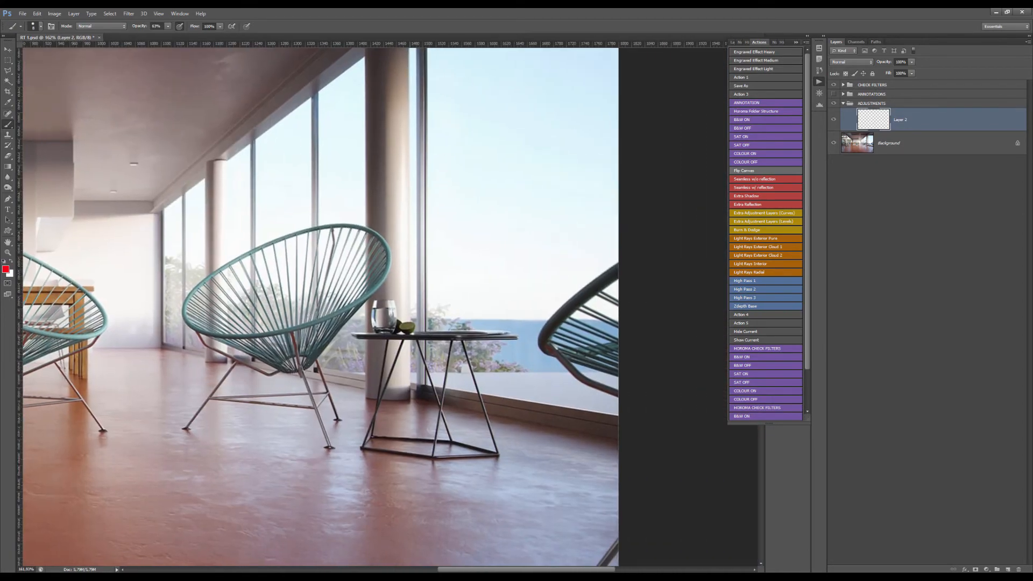
pyautogui.scroll(3, 163, 322)
pyautogui.moveTo(119, 325); pyautogui.dragTo(139, 312)
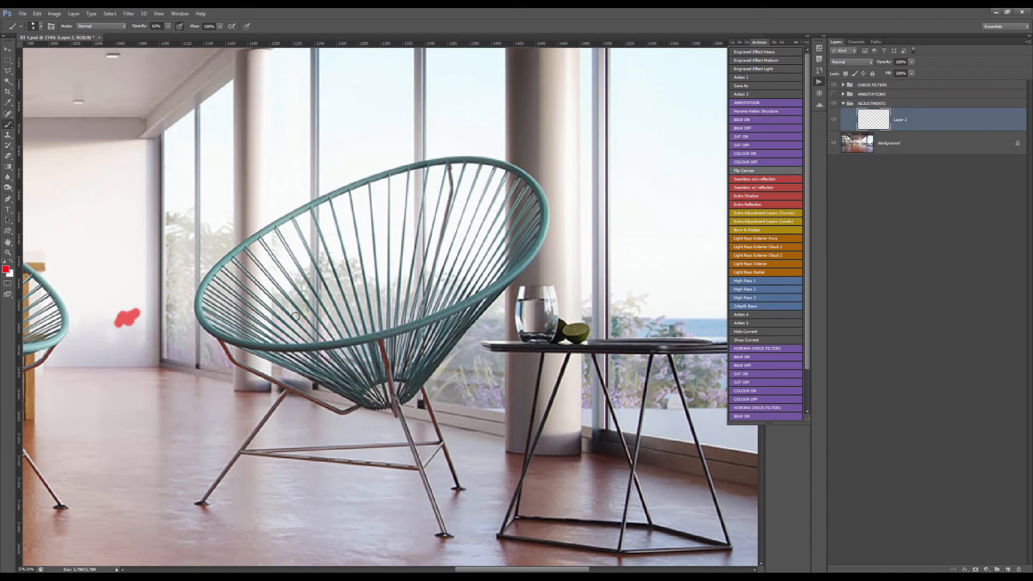
pyautogui.scroll(-3, 311, 330)
pyautogui.hotkey('ctrl', 'z')
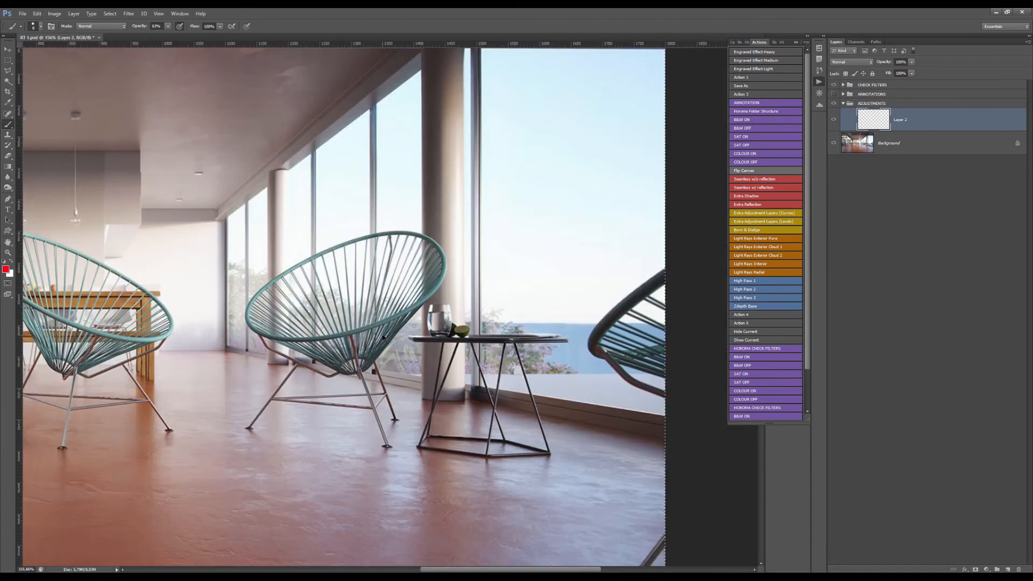
# Step: Paint two straight red lines from the column past the side table to the image edge, one across the glass and one along the window's base
pyautogui.scroll(-2, 557, 371)
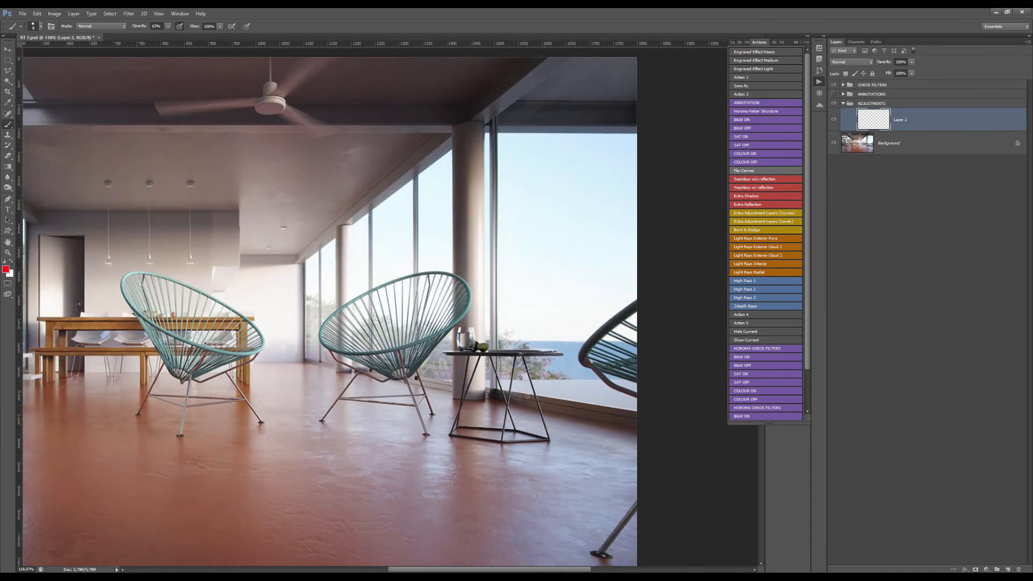
pyautogui.scroll(-2, 409, 176)
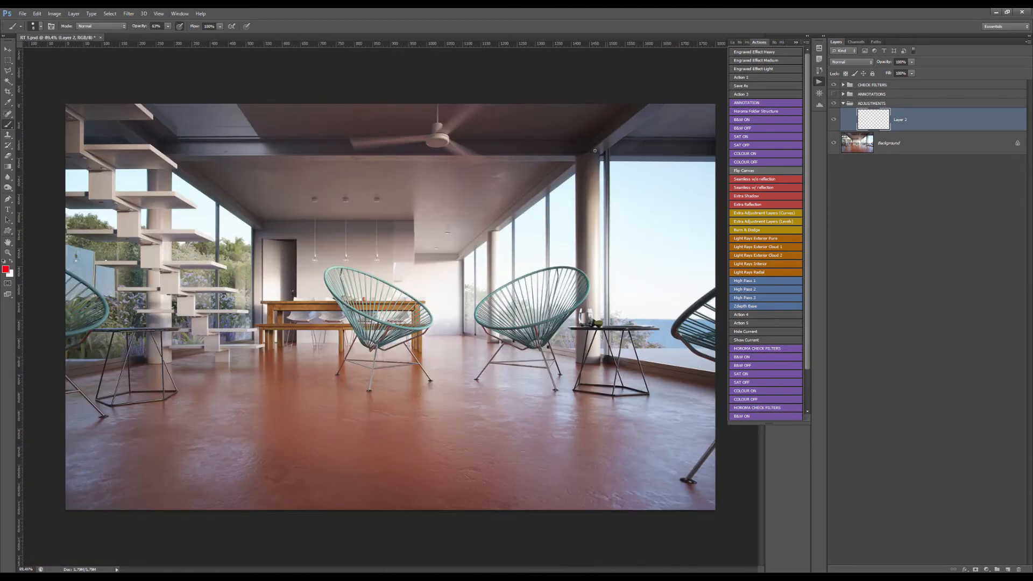
pyautogui.scroll(6, 631, 329)
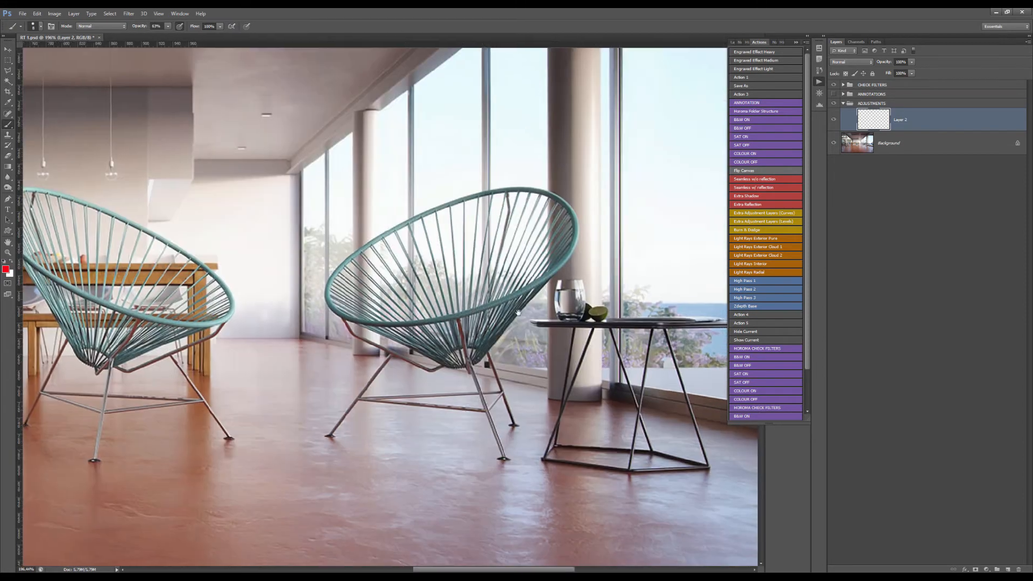
pyautogui.moveTo(645, 336); pyautogui.dragTo(348, 286)
pyautogui.click(473, 308)
pyautogui.click(296, 321)
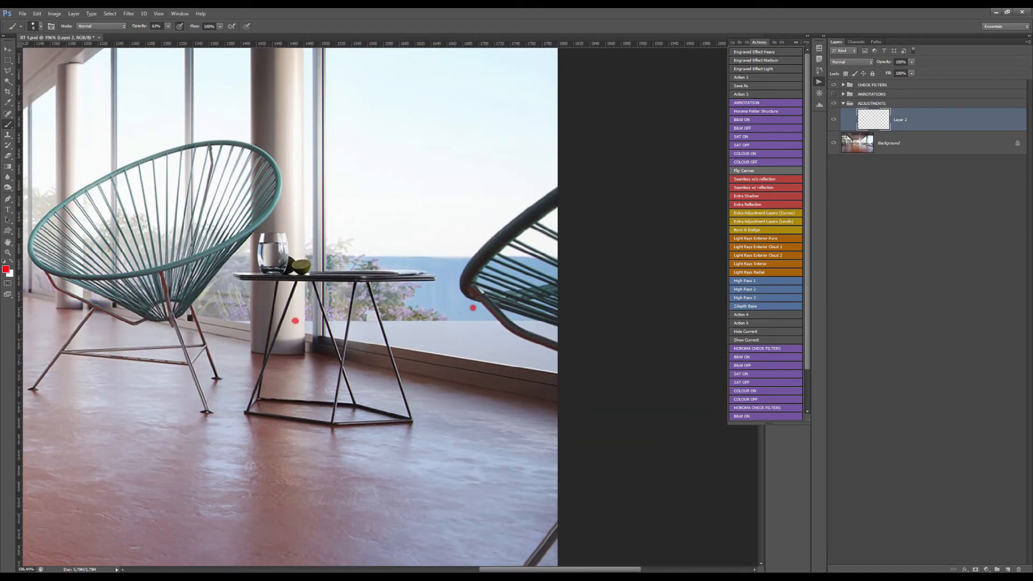
pyautogui.keyDown('shift'); pyautogui.click(554, 316); pyautogui.keyUp('shift')
pyautogui.click(295, 330)
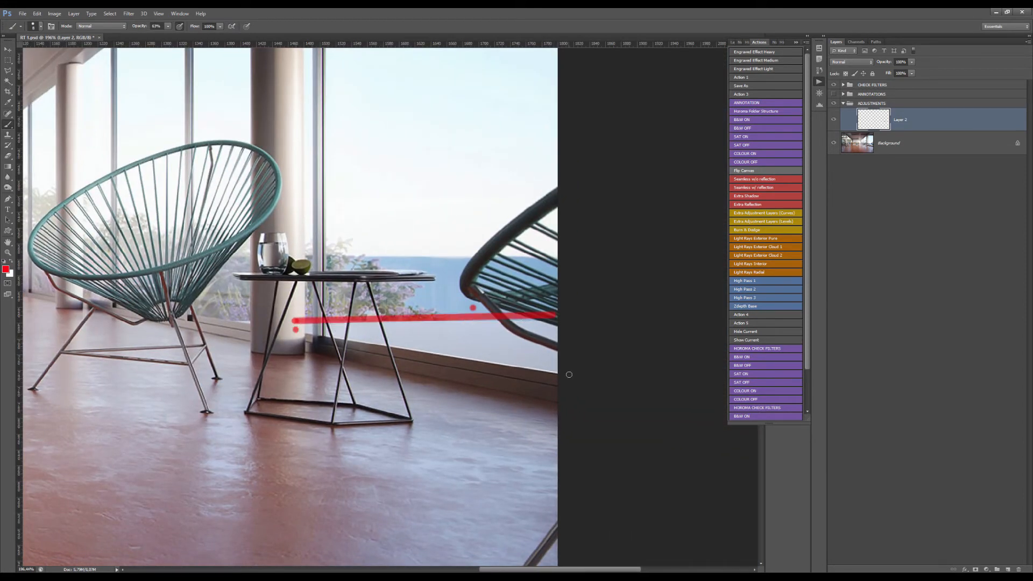
pyautogui.keyDown('shift'); pyautogui.click(570, 375); pyautogui.keyUp('shift')
pyautogui.scroll(-5, 446, 319)
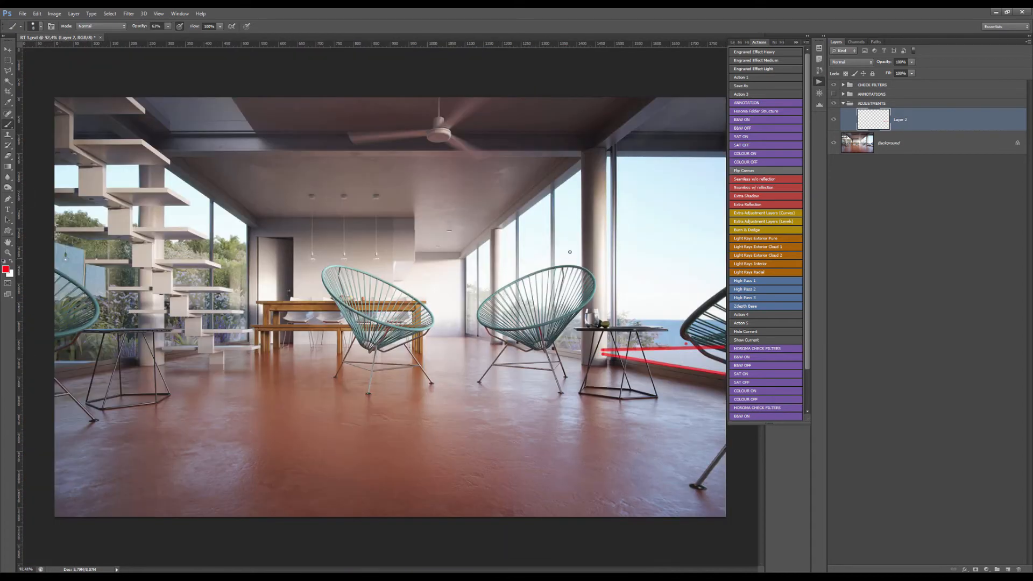
# Step: Paint red lines along the horizon behind the side table and the beam above the window, and delete all marks from Layer 2
pyautogui.scroll(-2, 570, 252)
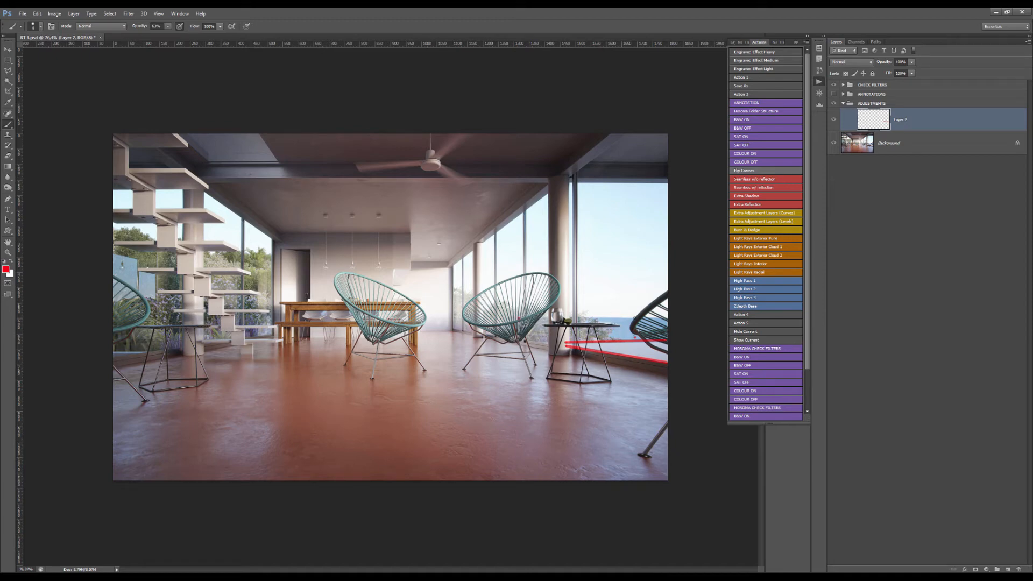
pyautogui.keyDown('shift'); pyautogui.click(660, 318); pyautogui.keyUp('shift')
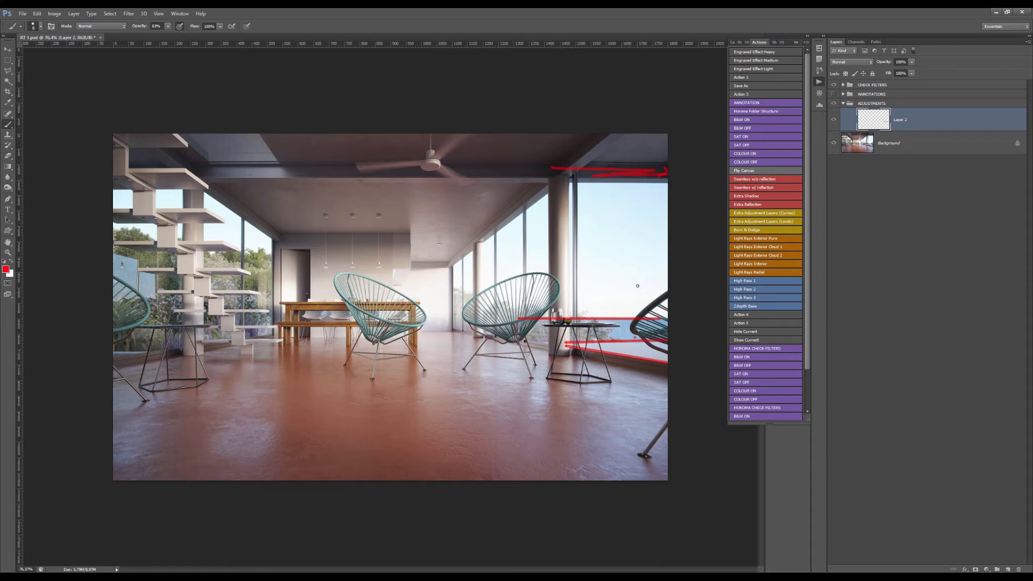
pyautogui.scroll(5, 618, 338)
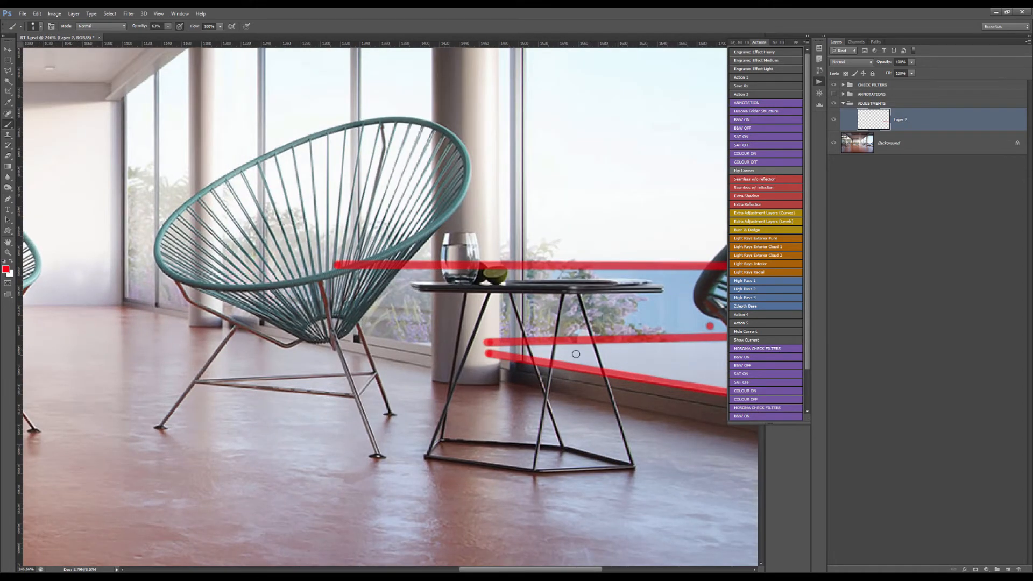
pyautogui.moveTo(614, 354); pyautogui.dragTo(456, 351)
pyautogui.hotkey('ctrl', 'a')
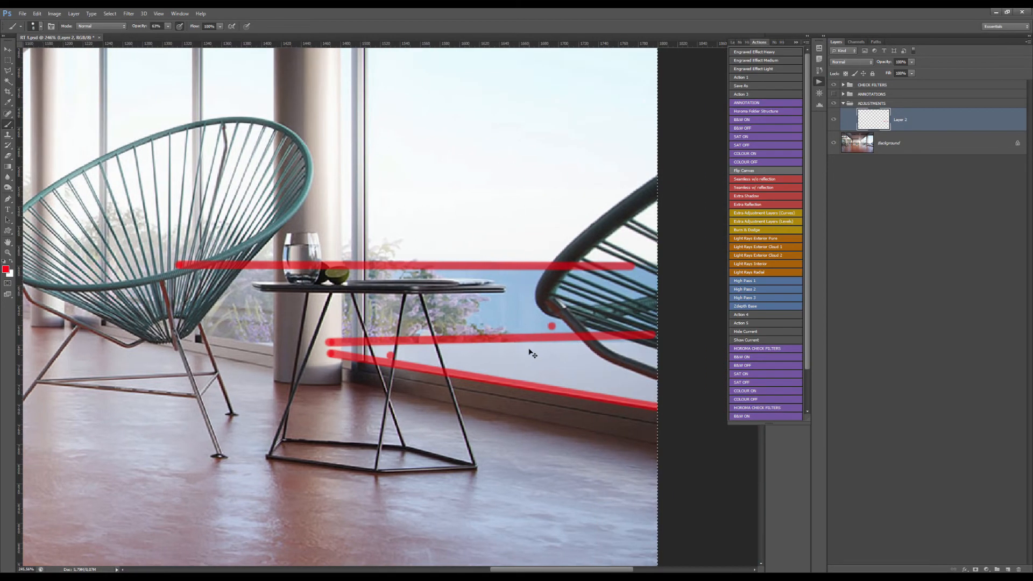
pyautogui.press('Delete')
pyautogui.scroll(-3, 539, 329)
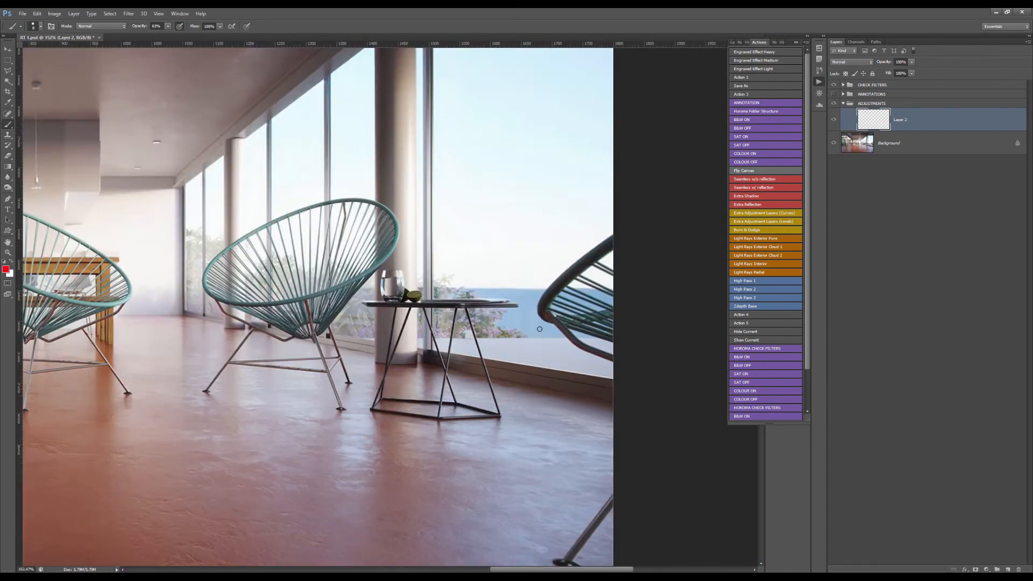
pyautogui.scroll(-3, 545, 332)
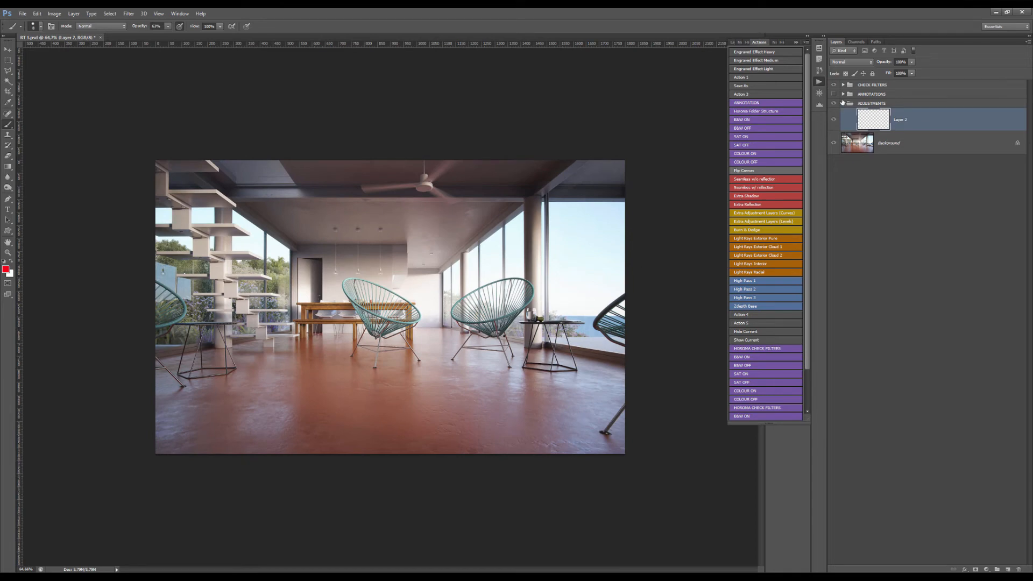
# Step: With the B&W check filter visible, add a Levels adjustment layer above Layer 2 and slightly darken its midtones and shadows
pyautogui.click(843, 85)
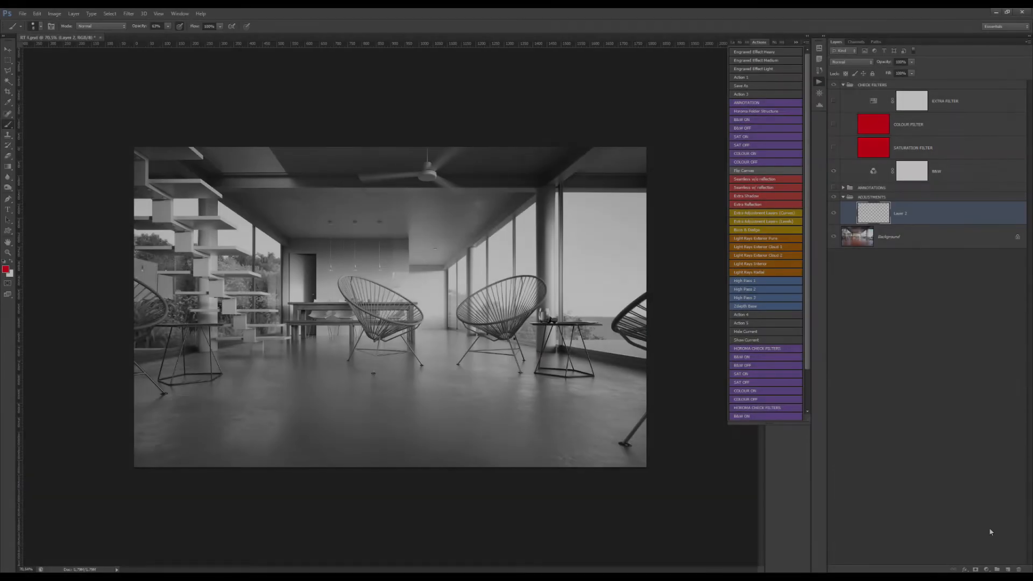
pyautogui.click(997, 569)
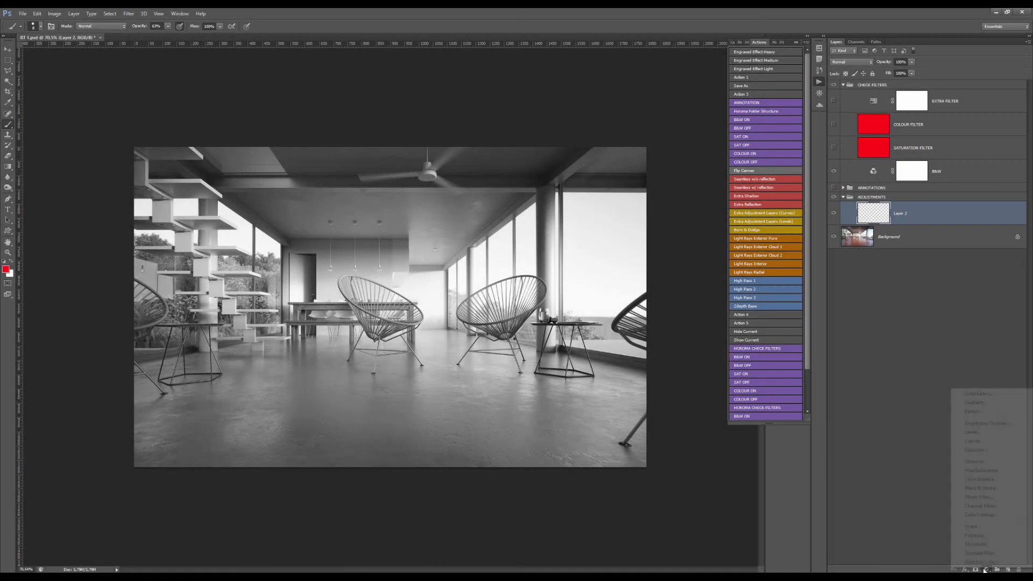
pyautogui.click(972, 432)
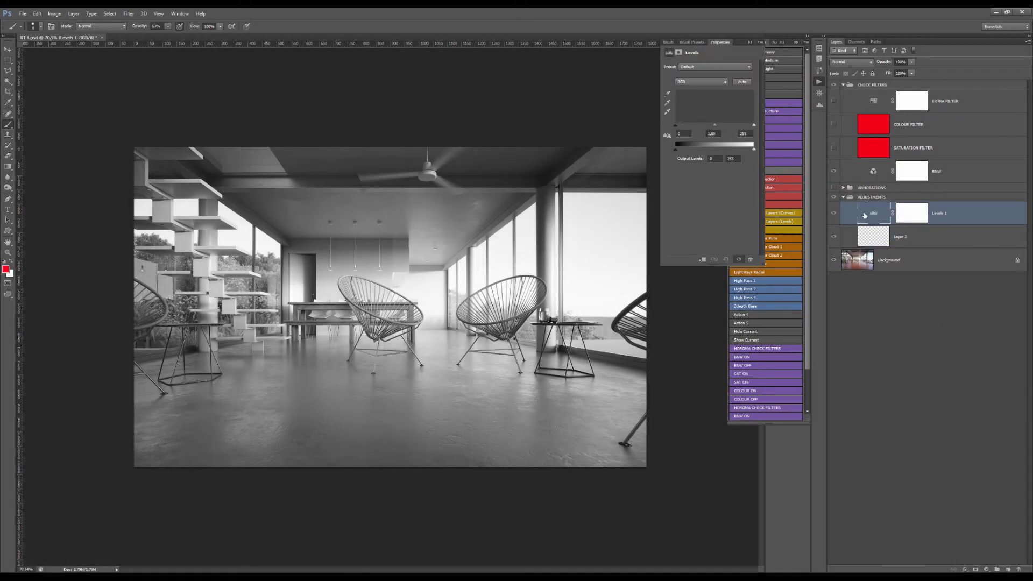
pyautogui.moveTo(714, 127); pyautogui.dragTo(721, 127)
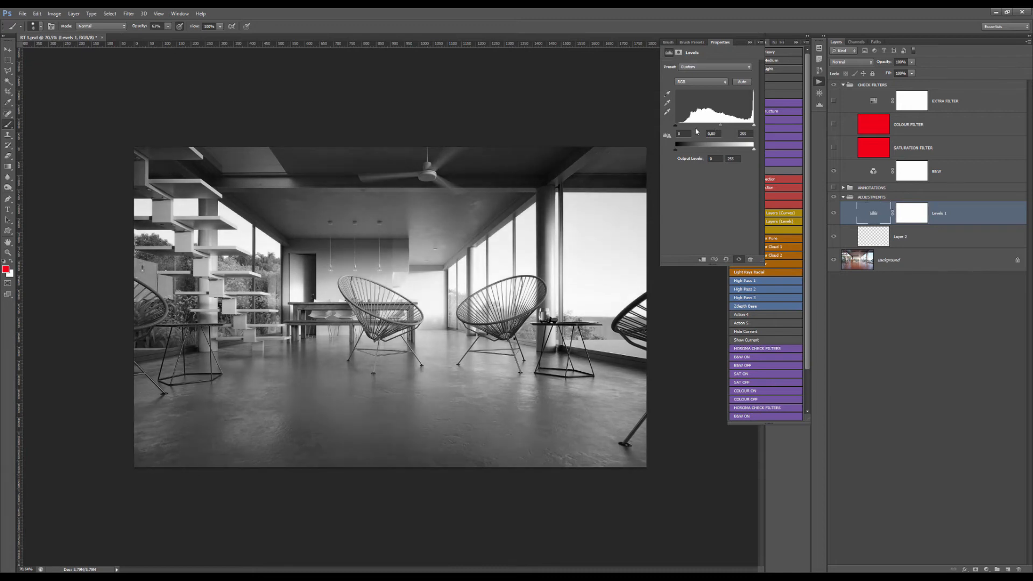
pyautogui.moveTo(677, 125); pyautogui.dragTo(679, 125)
# Step: Compare the black-and-white rendering with and without the Levels 1 adjustment
pyautogui.click(835, 212)
pyautogui.click(835, 213)
pyautogui.click(834, 212)
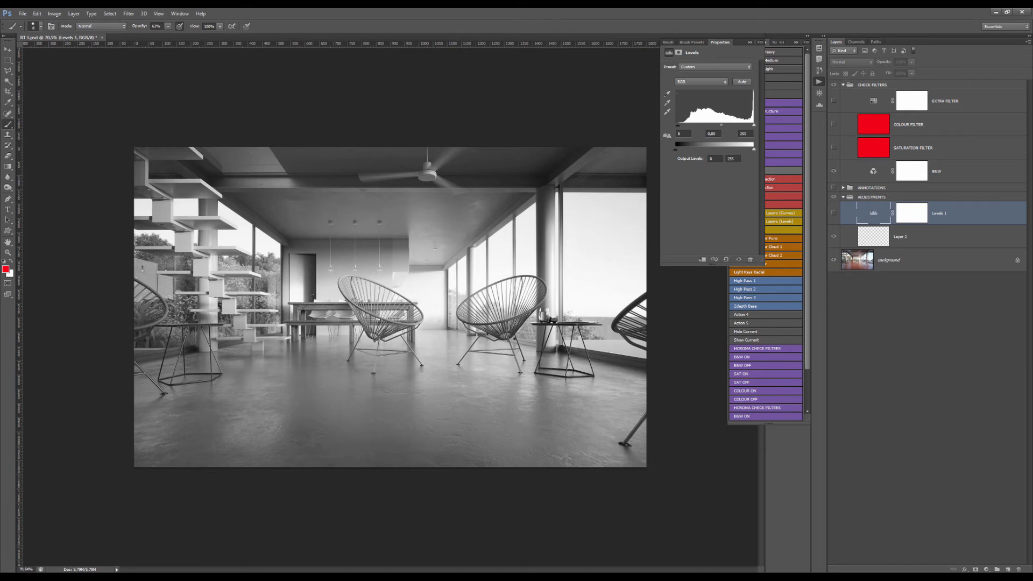
pyautogui.click(835, 213)
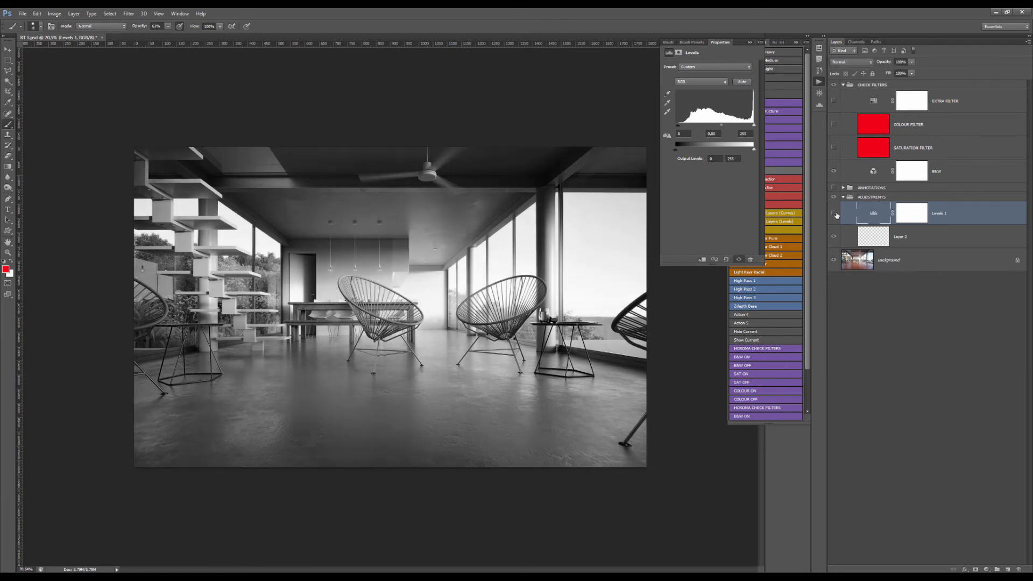
pyautogui.click(835, 214)
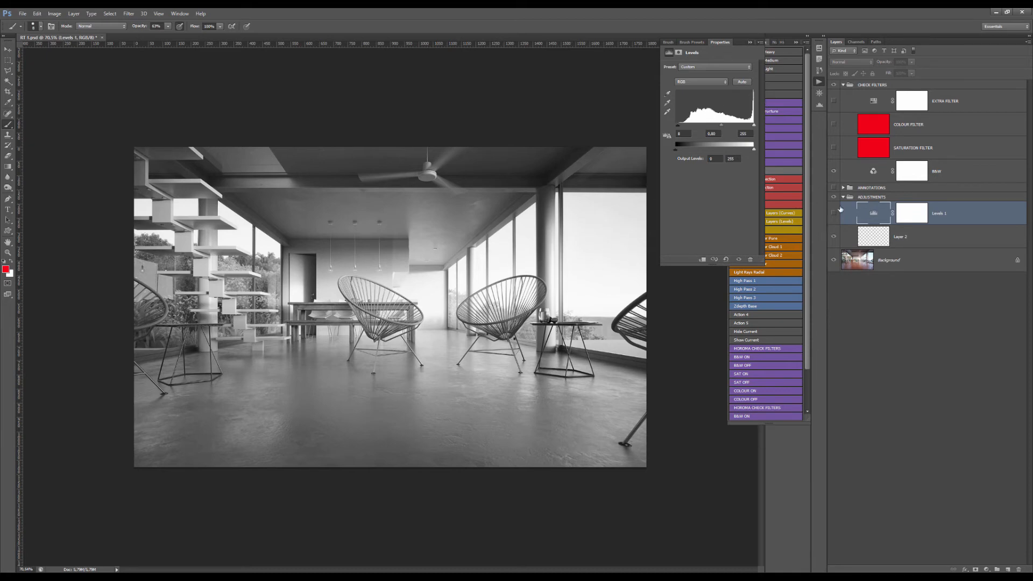
# Step: Compare the Levels 1 adjustment in full colour with the B&W check filter hidden, and show both layers again
pyautogui.click(834, 171)
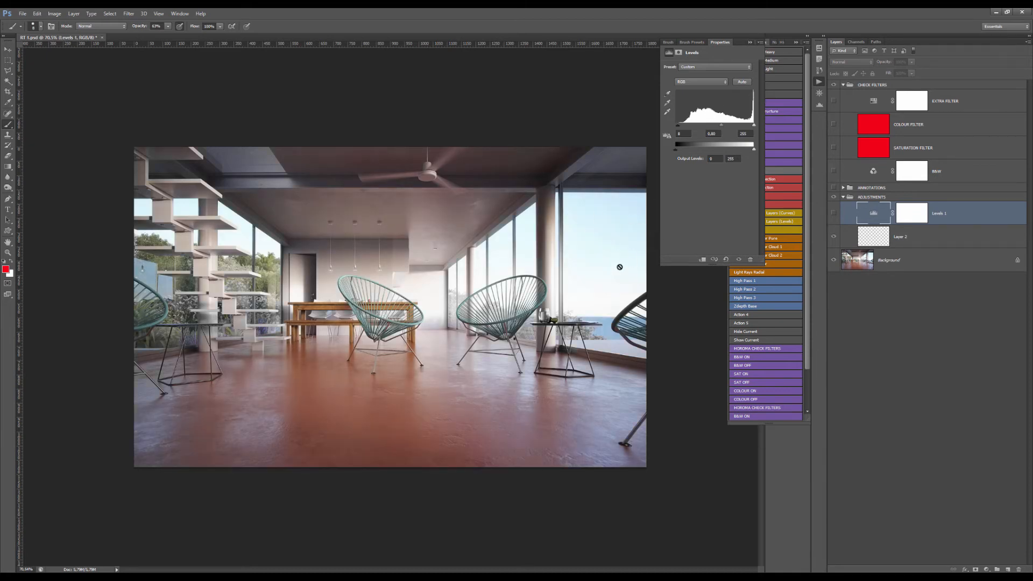
pyautogui.click(833, 213)
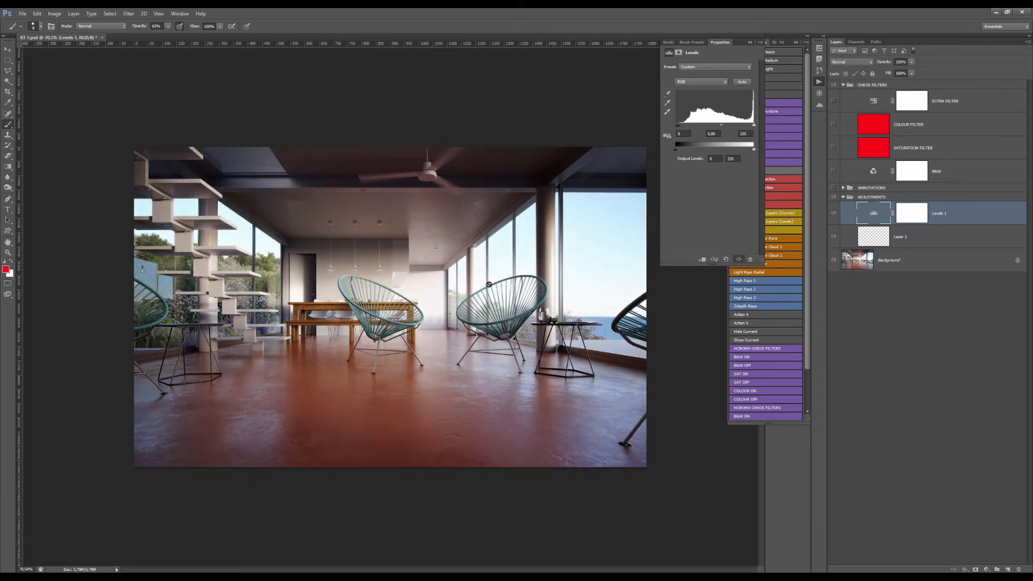
pyautogui.click(834, 171)
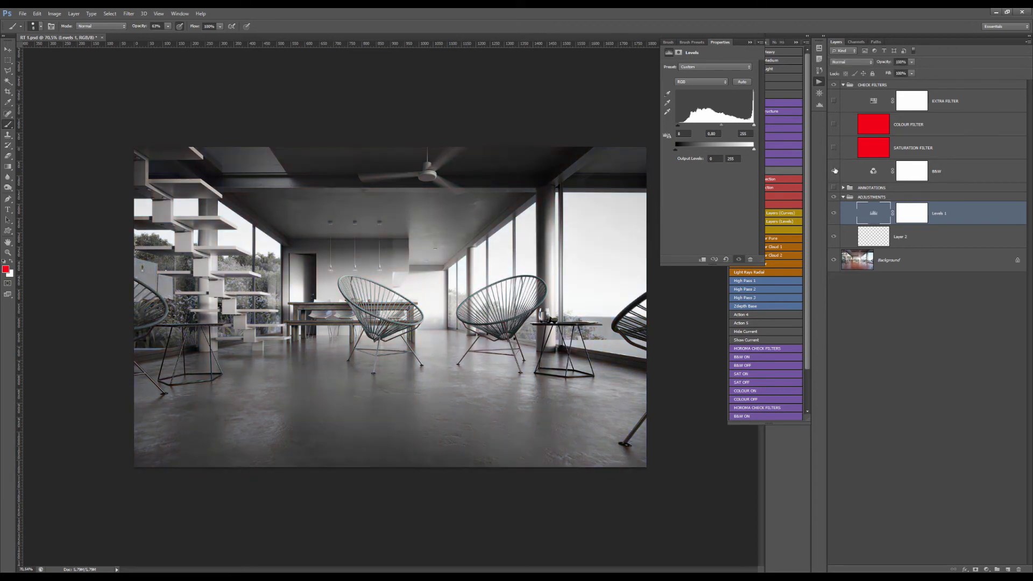
pyautogui.click(833, 214)
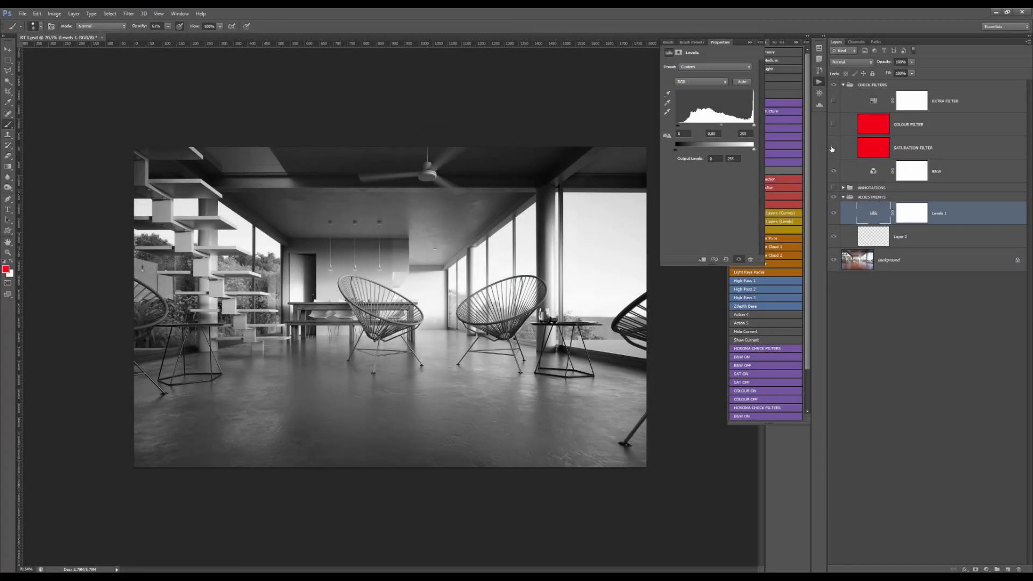
# Step: Show the saturation, colour and extra check filters, hide the B&W filter, and inspect the saturation across the whole rendering
pyautogui.click(833, 151)
pyautogui.click(834, 171)
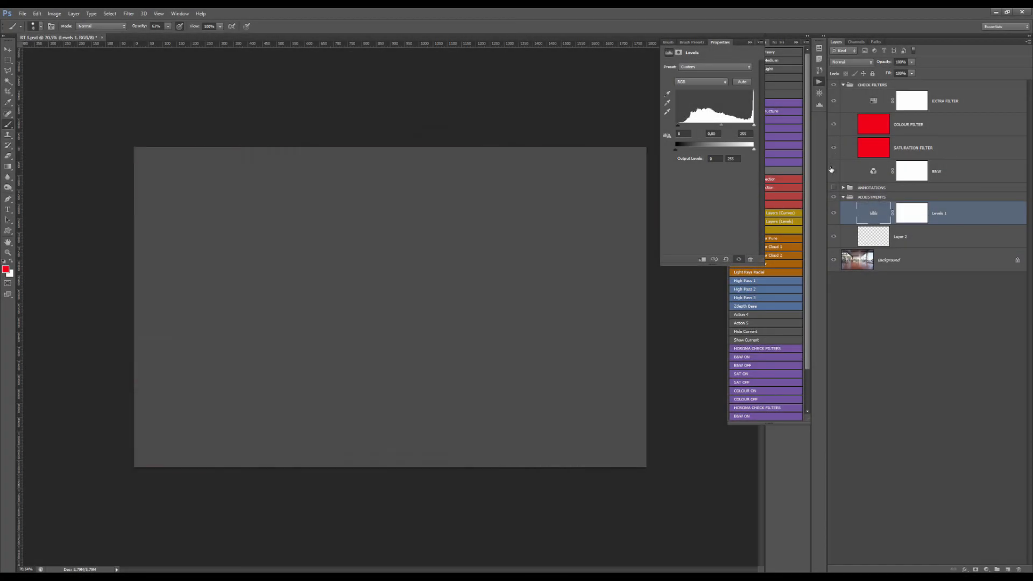
pyautogui.scroll(-2, 394, 324)
pyautogui.scroll(4, 394, 324)
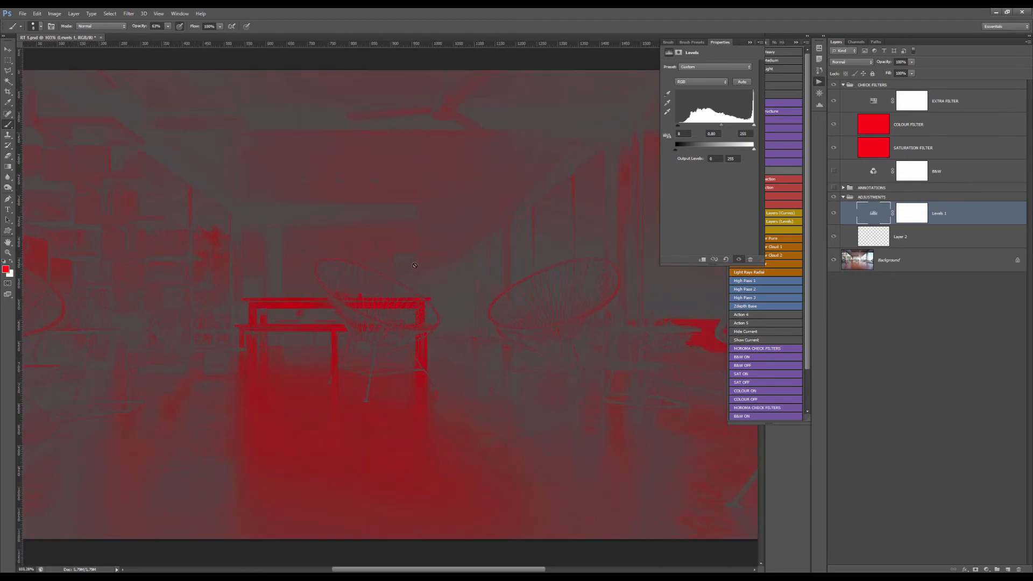
pyautogui.scroll(-2, 415, 265)
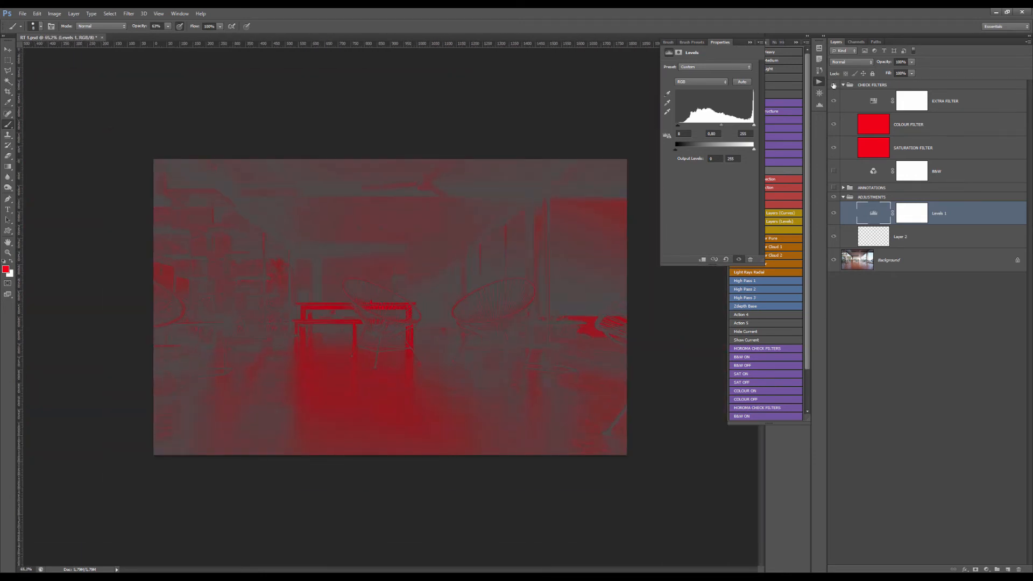
# Step: Compare the rendering with and without Levels 1 while the CHECK FILTERS group is hidden, and show the group again
pyautogui.click(833, 85)
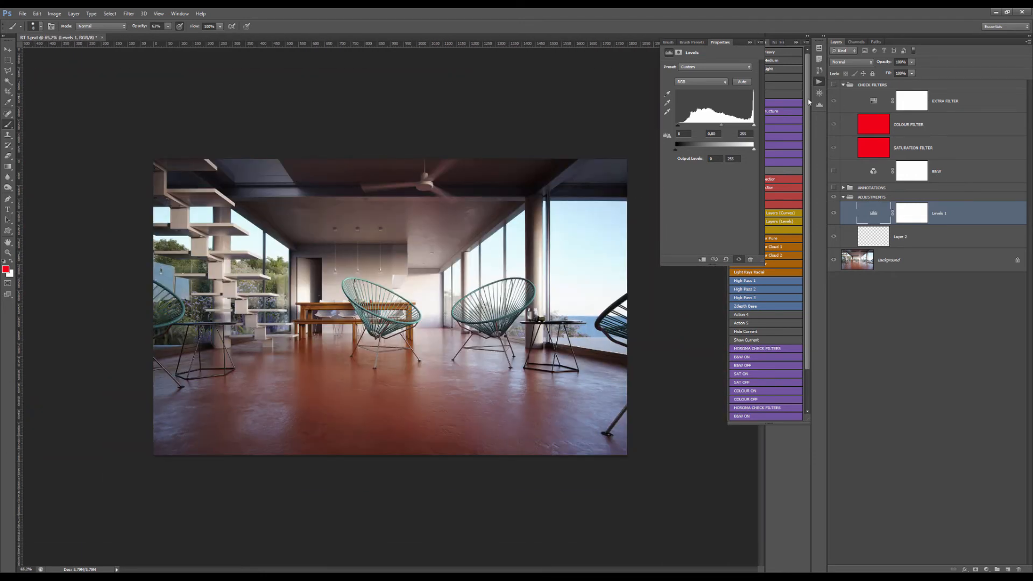
pyautogui.click(831, 215)
pyautogui.click(831, 215)
pyautogui.click(835, 84)
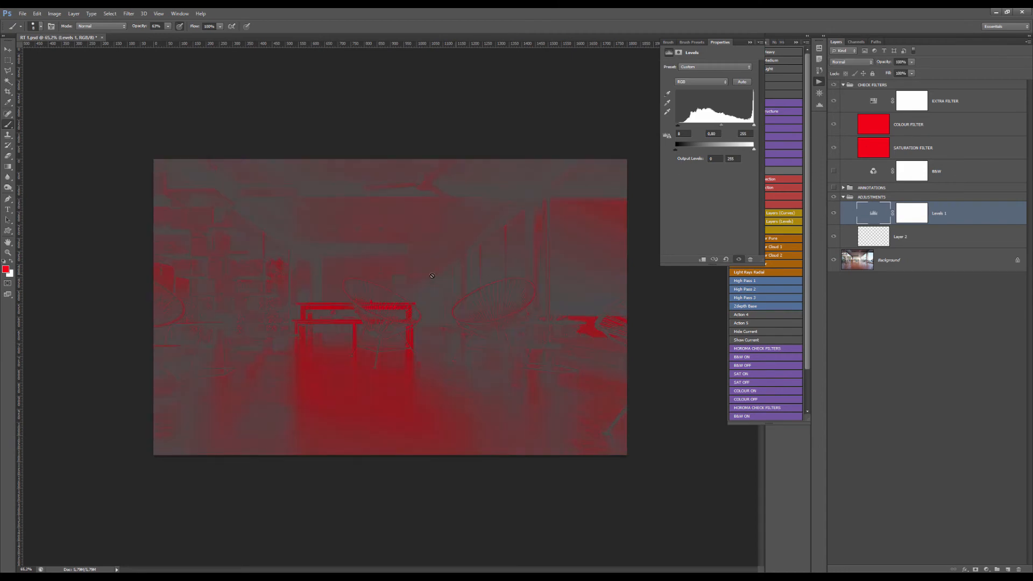
# Step: Examine the saturation of the dining table and bench up close, with the CHECK FILTERS group shown and hidden
pyautogui.scroll(5, 293, 323)
pyautogui.press('v')
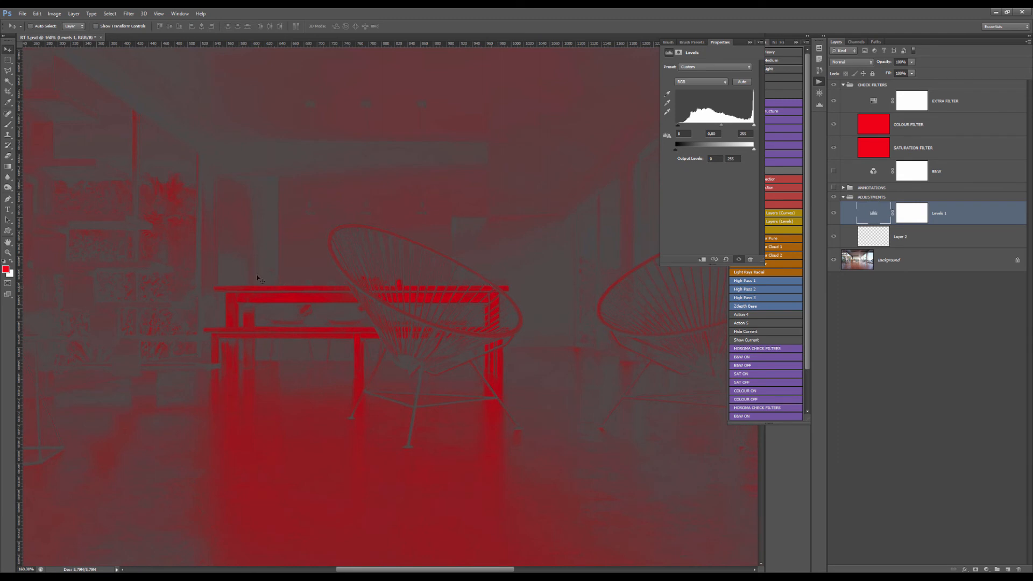
pyautogui.click(835, 85)
pyautogui.scroll(3, 308, 306)
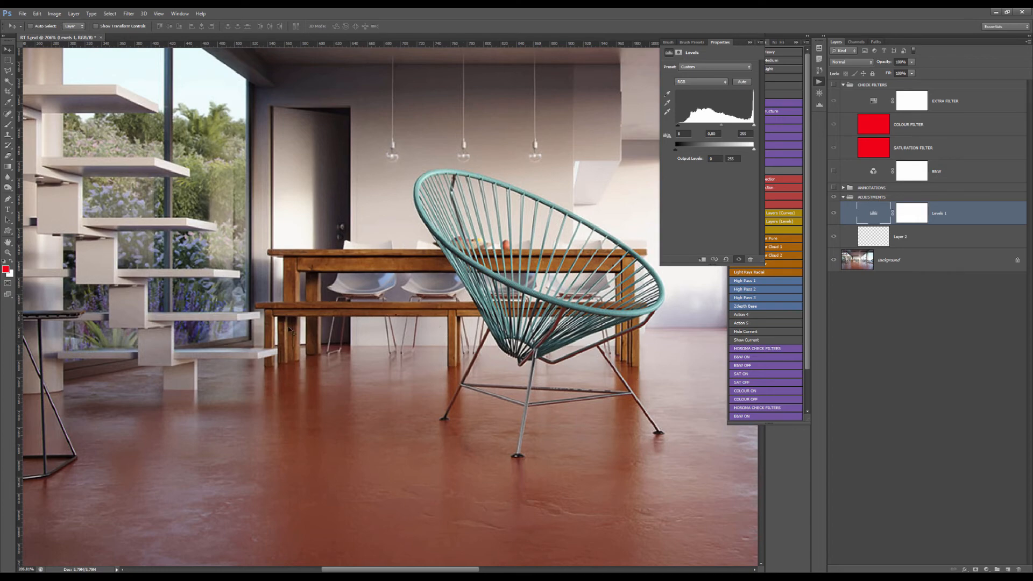
pyautogui.hotkey('ctrl', '0')
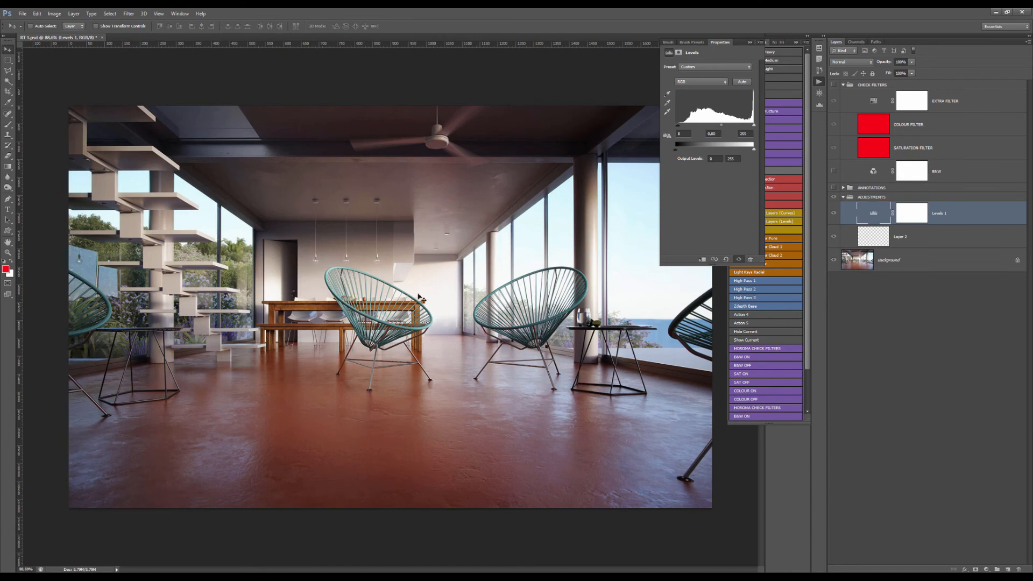
pyautogui.moveTo(305, 313); pyautogui.dragTo(401, 278)
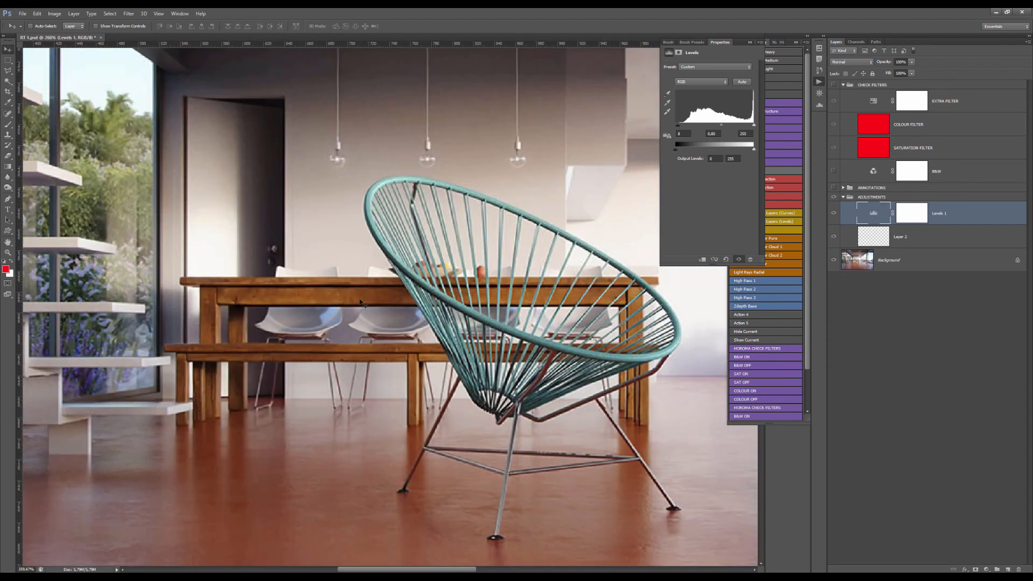
# Step: With the check filters visible, add a Hue/Saturation adjustment layer above Levels 1 and set its saturation to -37
pyautogui.click(834, 85)
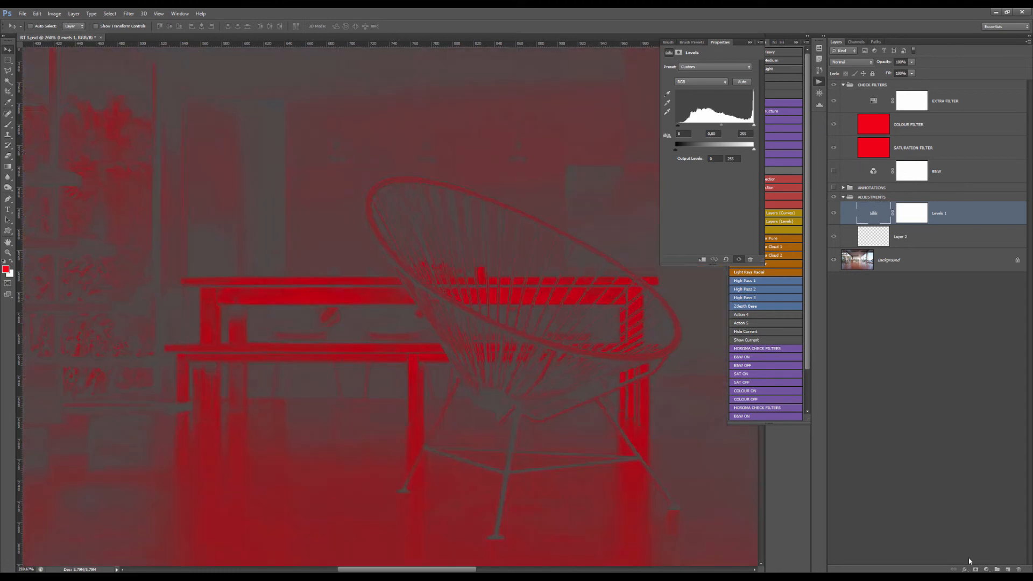
pyautogui.click(987, 569)
pyautogui.click(979, 470)
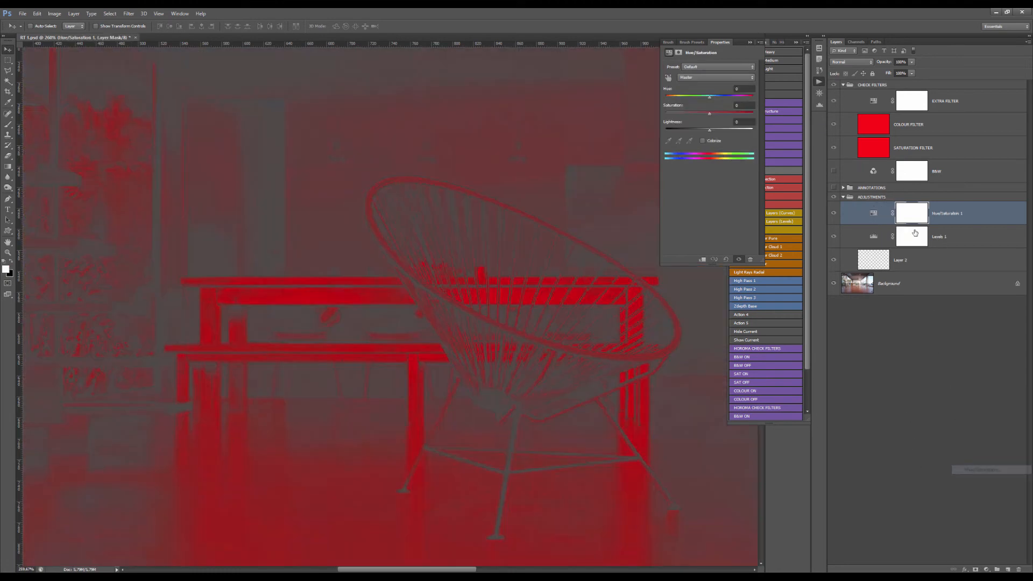
pyautogui.click(872, 214)
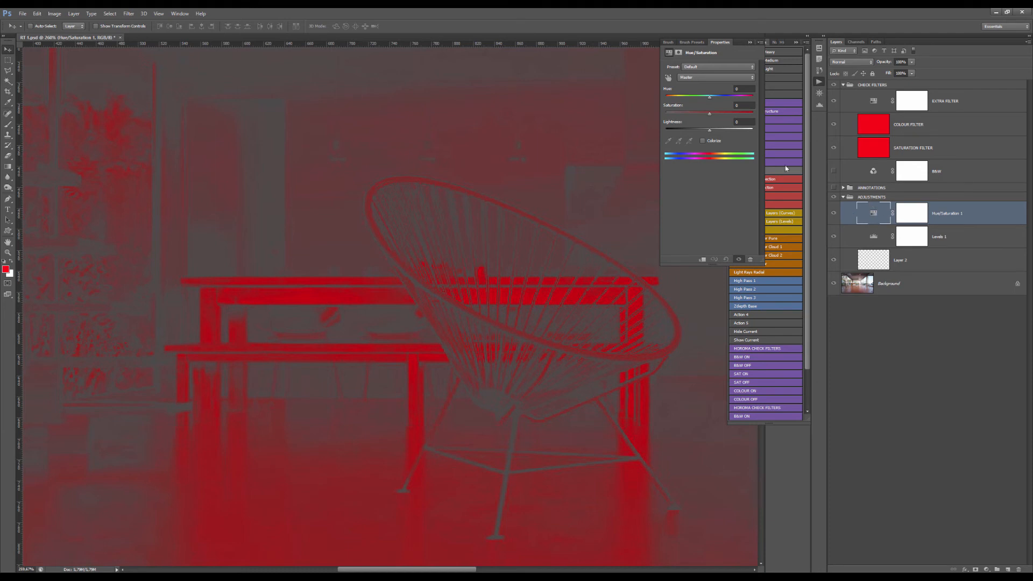
pyautogui.moveTo(710, 114); pyautogui.dragTo(696, 114)
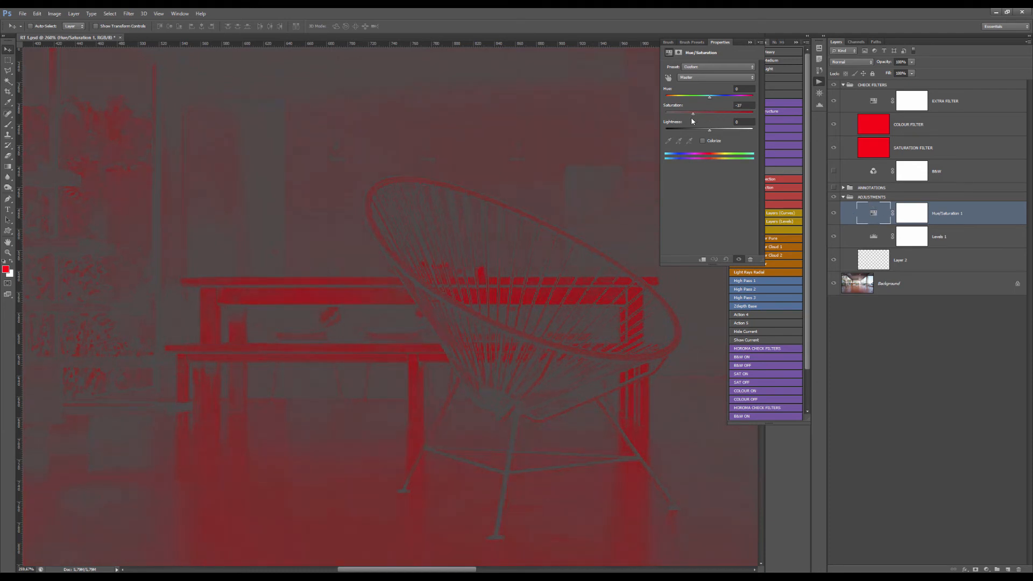
# Step: Invert the Hue/Saturation mask to black and paint white over the dining table and bench with a 40% opacity brush
pyautogui.click(898, 208)
pyautogui.hotkey('ctrl', 'i')
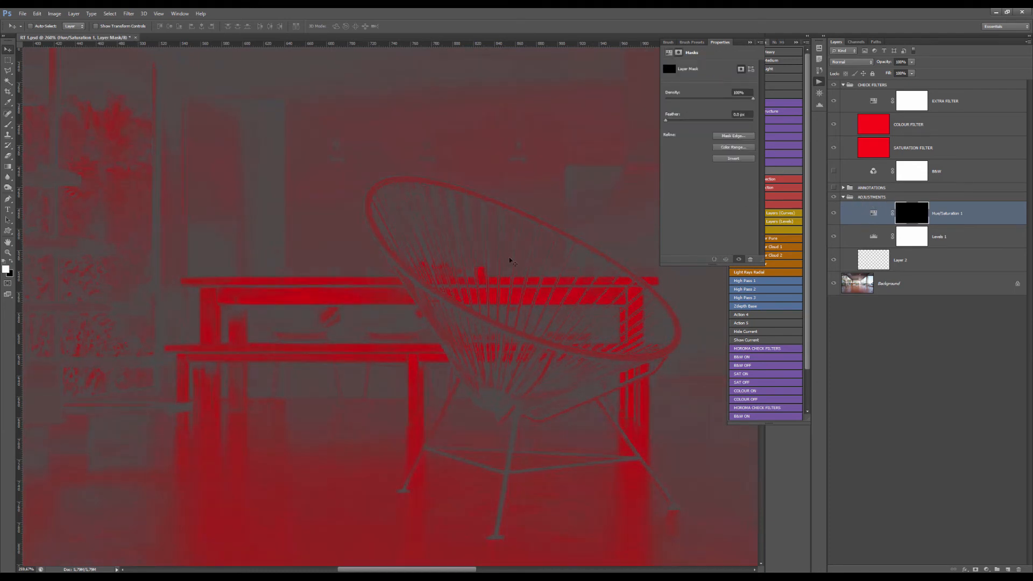
pyautogui.press('b')
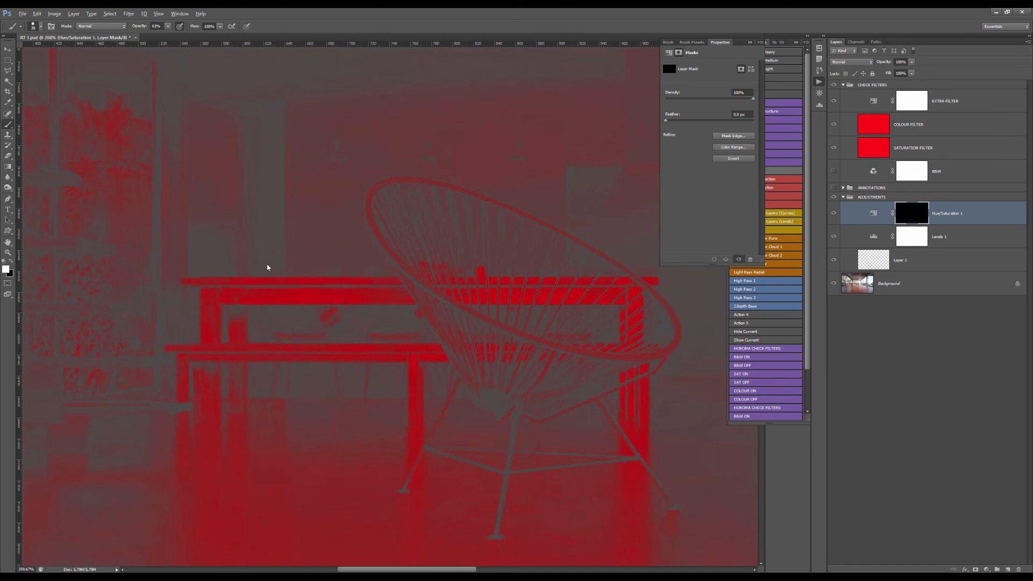
pyautogui.click(167, 26)
pyautogui.moveTo(168, 34); pyautogui.dragTo(161, 35)
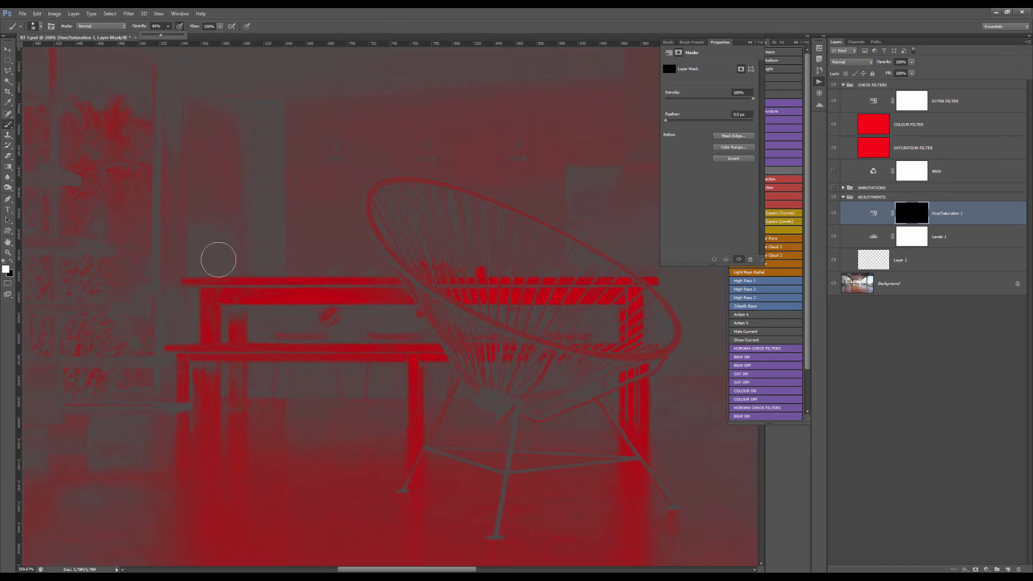
pyautogui.moveTo(487, 290)
pyautogui.mouseDown()
pyautogui.moveTo(617, 294)
pyautogui.moveTo(634, 345)
pyautogui.moveTo(632, 420)
pyautogui.mouseUp()
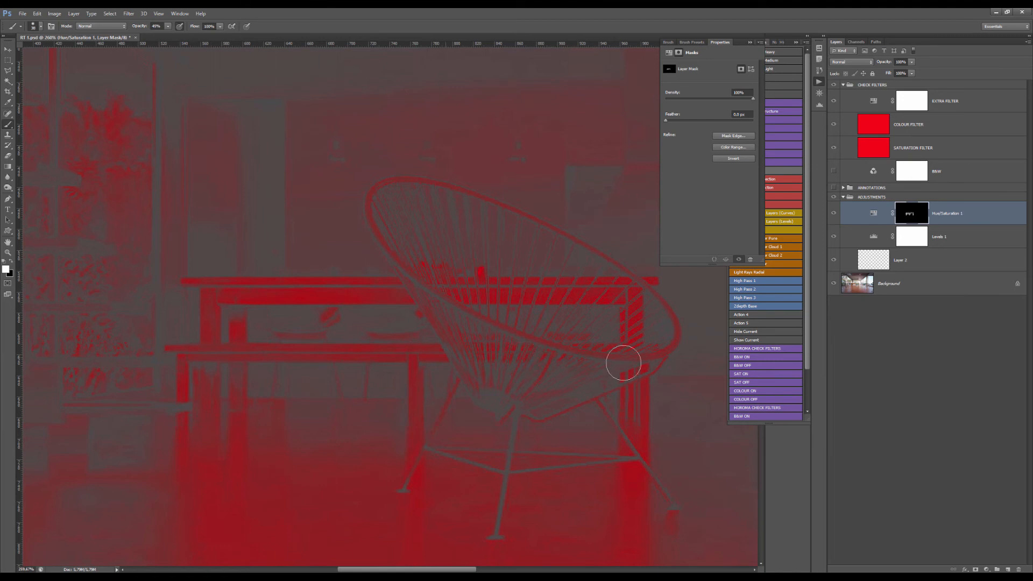
pyautogui.scroll(-5, 219, 346)
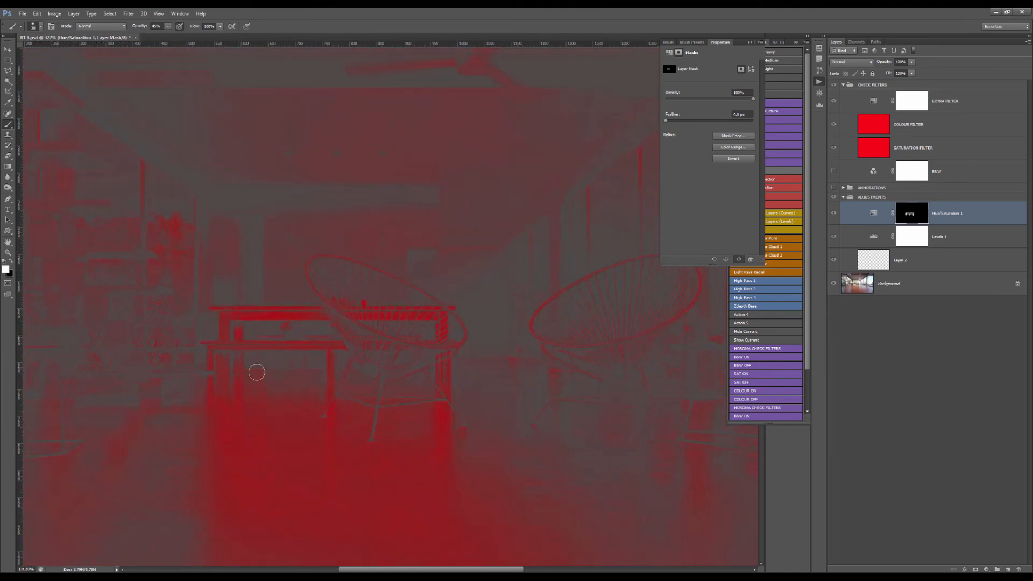
# Step: Paint more of the Hue/Saturation mask white over the floor around the table, and compare the layer's effect with CHECK FILTERS hidden
pyautogui.moveTo(291, 318); pyautogui.dragTo(399, 312)
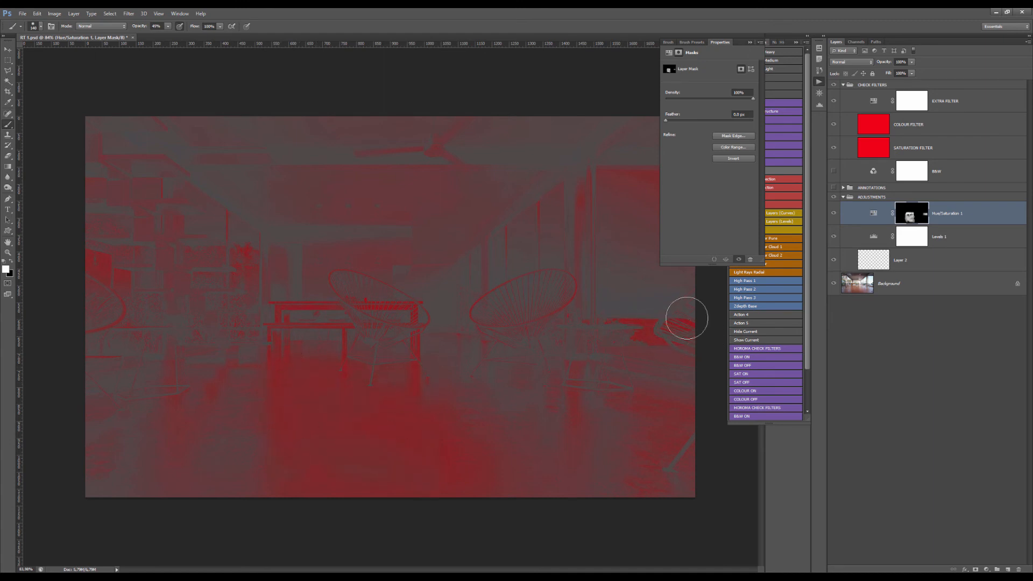
pyautogui.press('x')
pyautogui.click(833, 86)
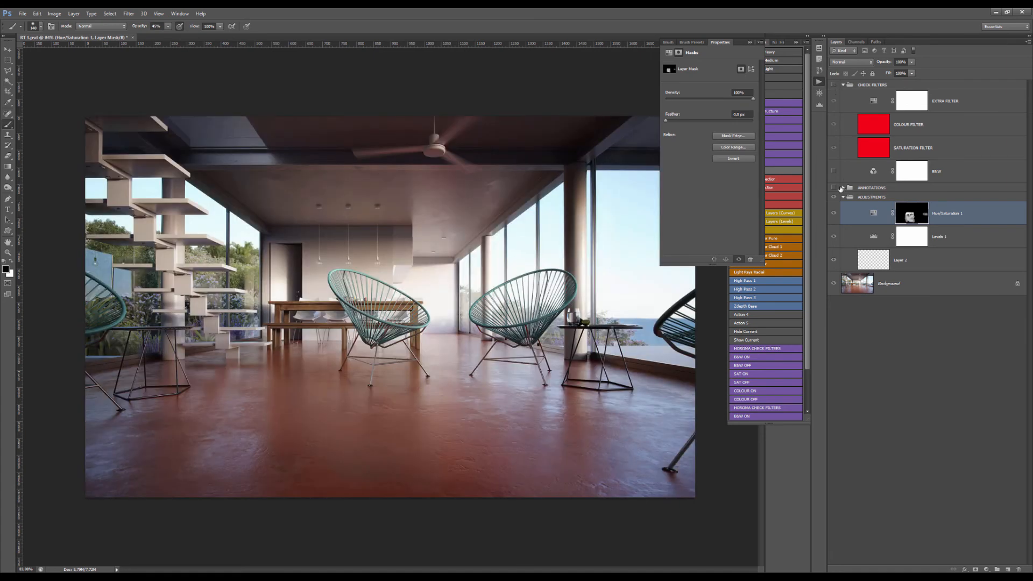
pyautogui.click(834, 213)
pyautogui.click(833, 219)
# Step: Set the saturation of the Hue/Saturation 1 adjustment to -34
pyautogui.press('v')
pyautogui.click(873, 214)
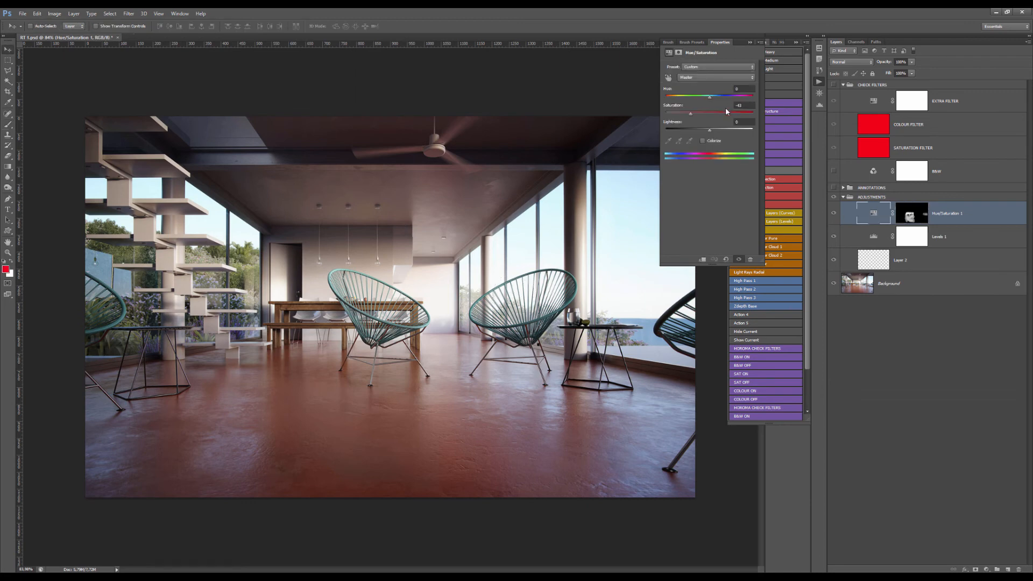
pyautogui.click(693, 114)
pyautogui.scroll(-2, 456, 260)
pyautogui.scroll(3, 456, 260)
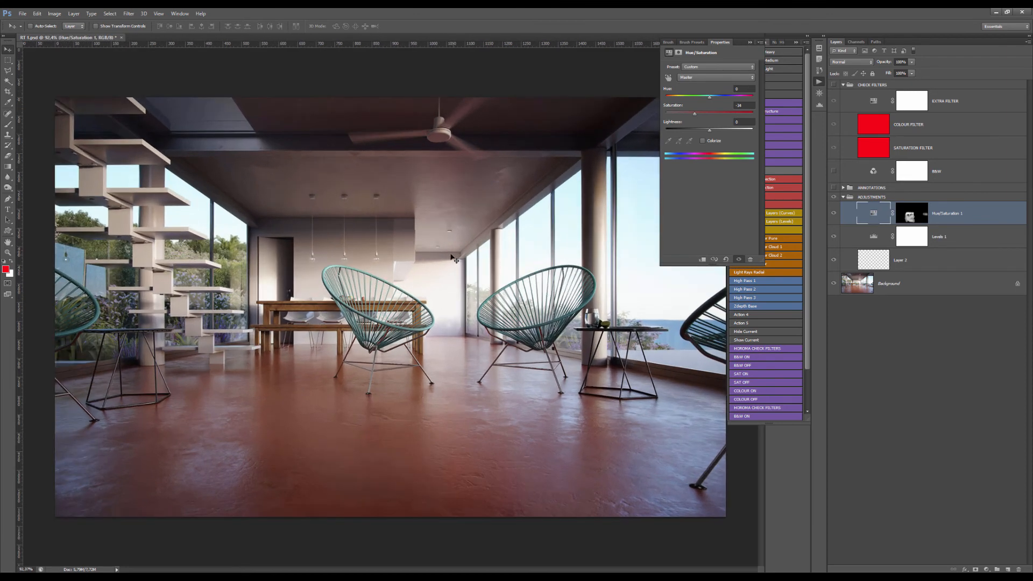
pyautogui.scroll(-2, 433, 288)
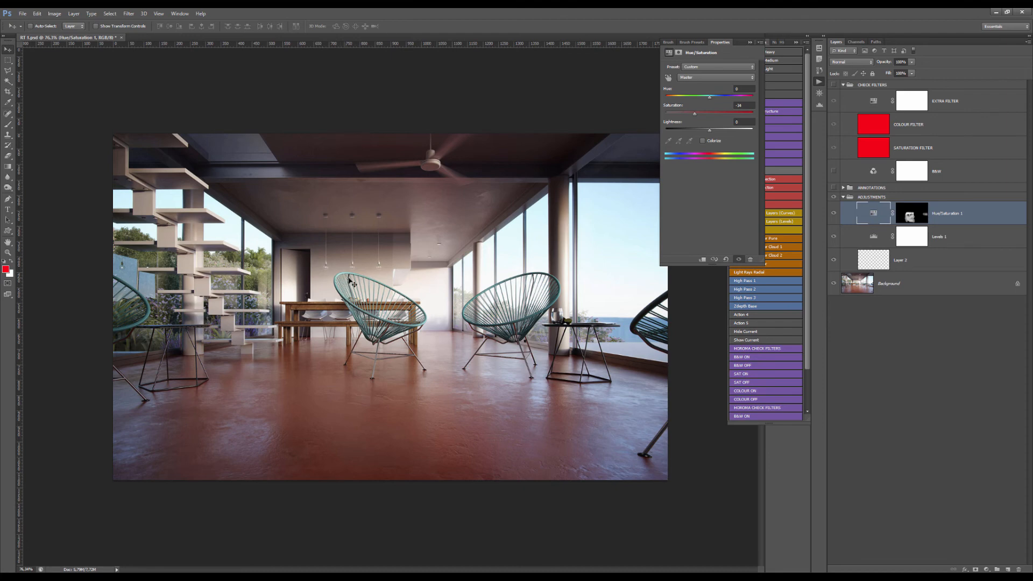
# Step: Check the rendering with only the B&W filter, and switch the check to the COLOUR FILTER and EXTRA FILTER layers
pyautogui.click(833, 85)
pyautogui.click(833, 171)
pyautogui.moveTo(834, 150); pyautogui.dragTo(835, 106)
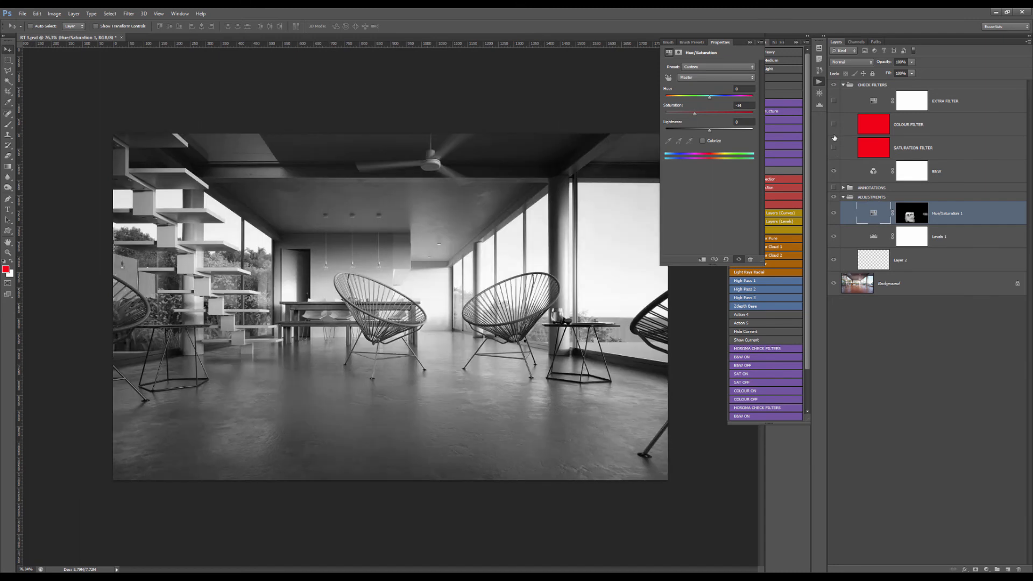
pyautogui.click(834, 170)
pyautogui.click(834, 124)
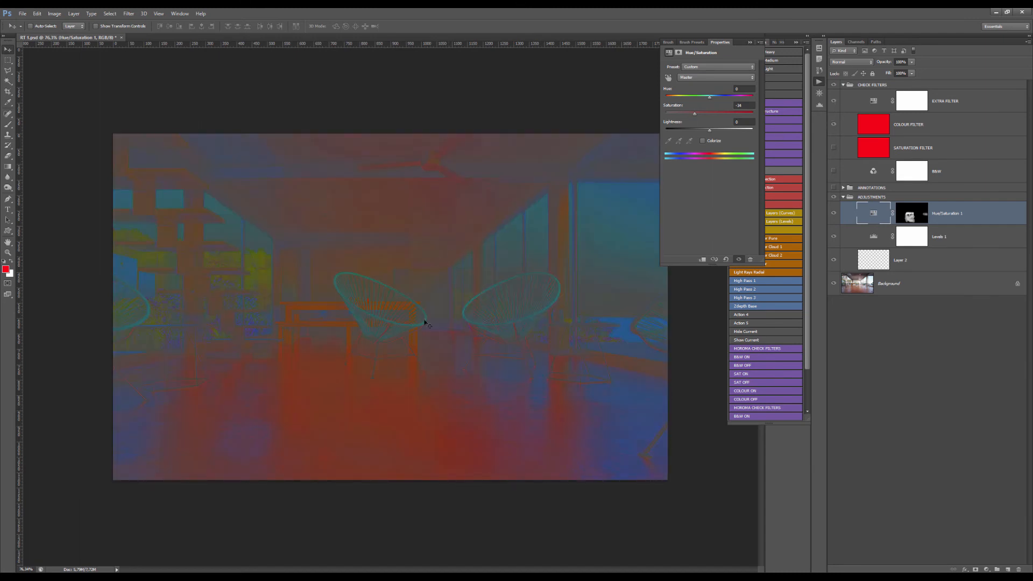
# Step: Compare the rendering's colours with the CHECK FILTERS group shown and hidden, leaving the group hidden
pyautogui.click(833, 85)
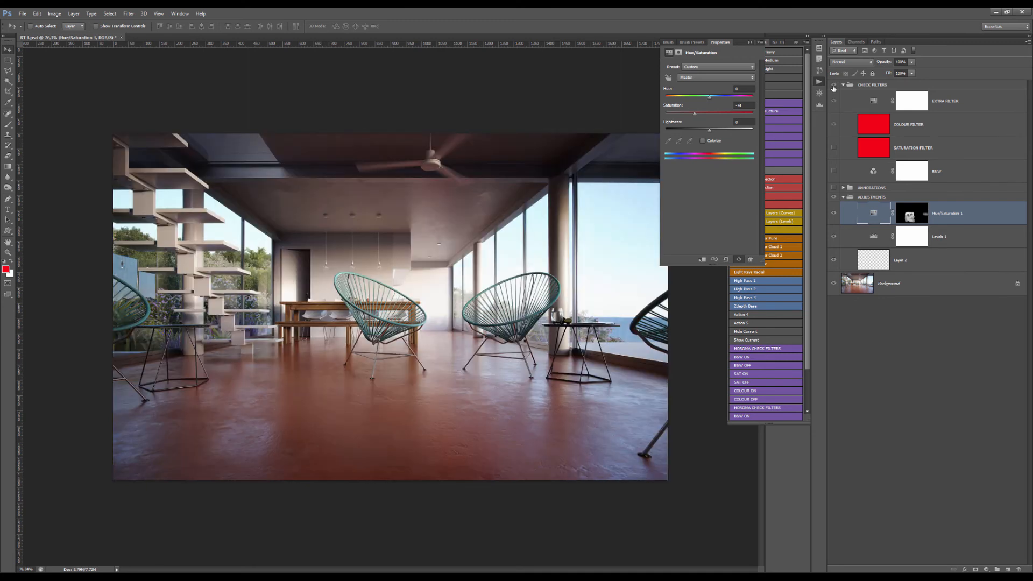
pyautogui.click(834, 86)
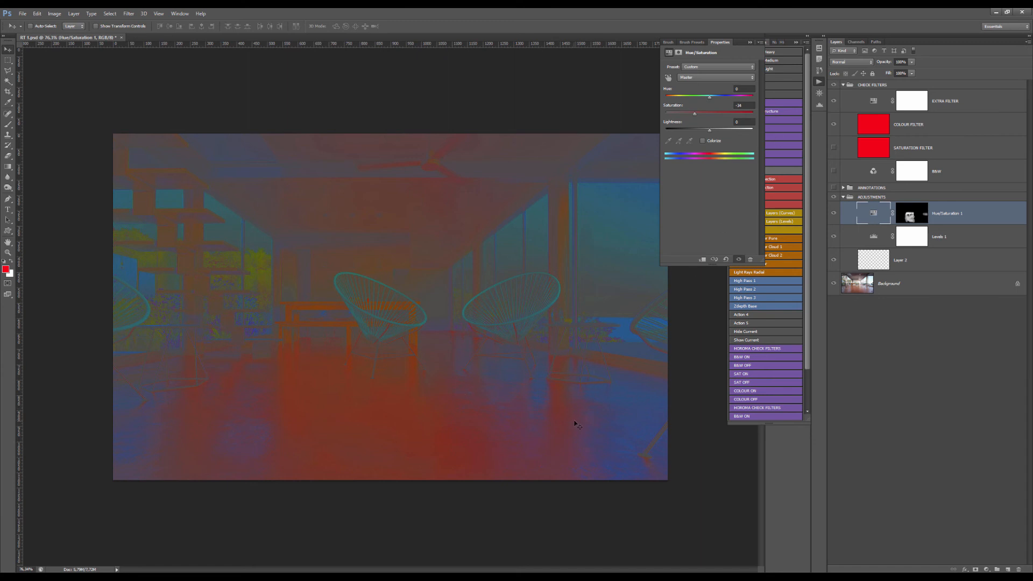
pyautogui.click(834, 85)
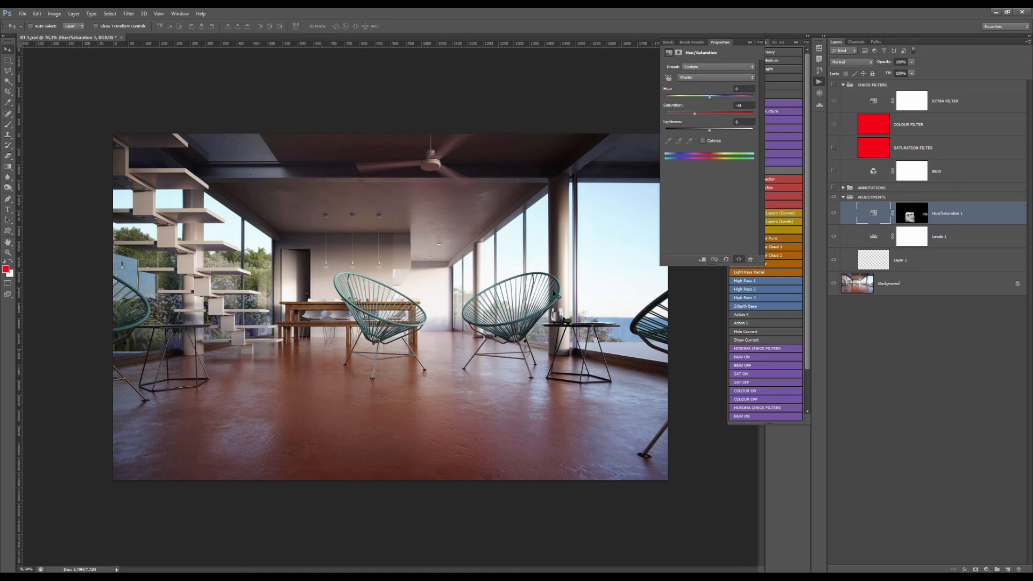
pyautogui.click(834, 85)
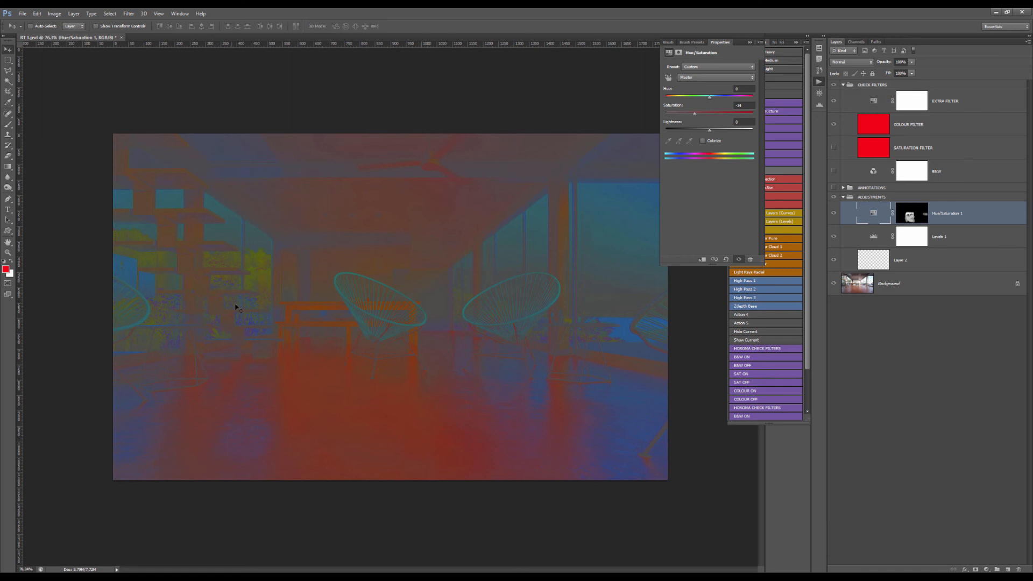
pyautogui.click(834, 86)
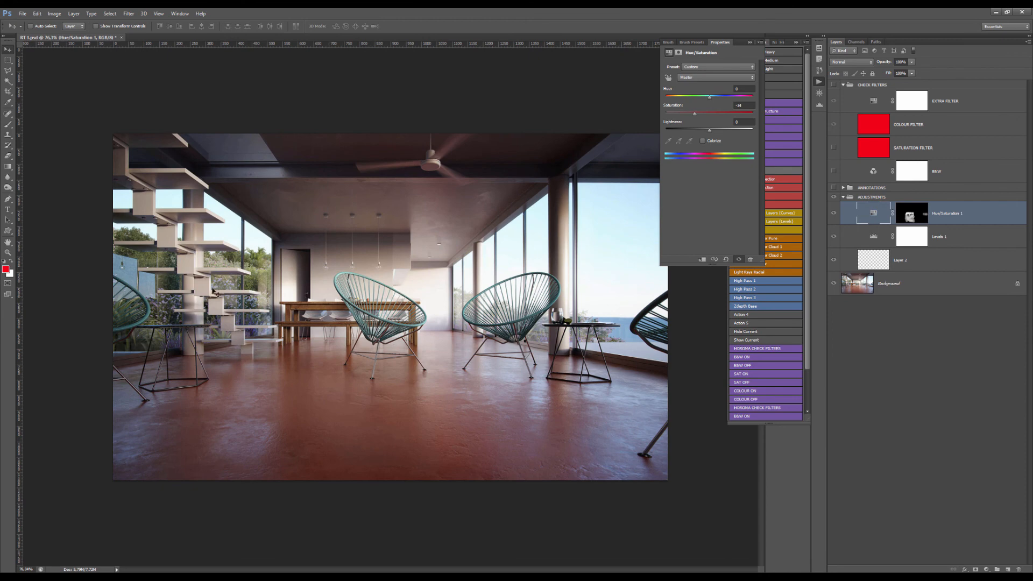
# Step: Add an empty layer above Hue/Saturation 1 and prepare a small red brush with a higher opacity
pyautogui.scroll(-2, 306, 279)
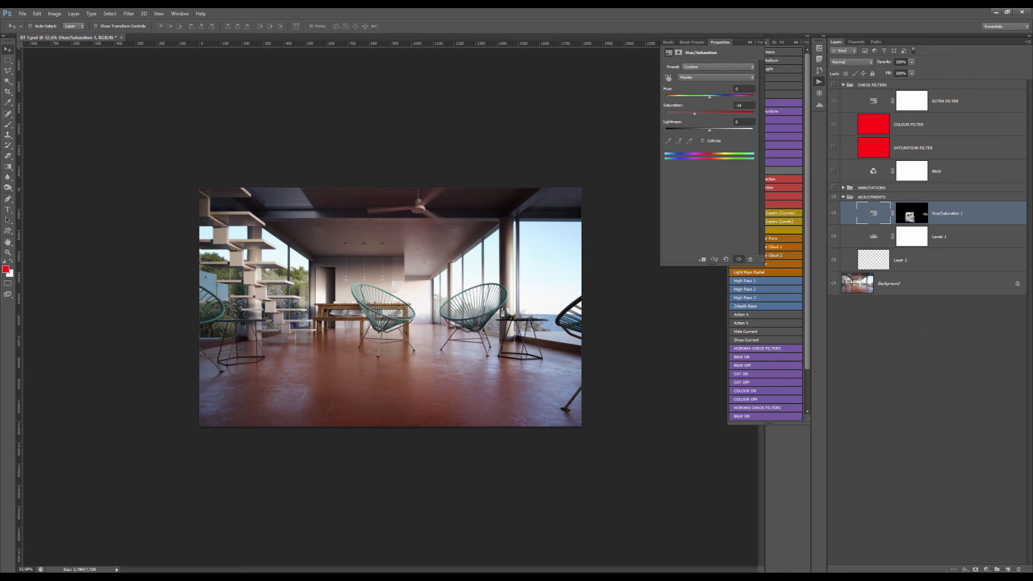
pyautogui.click(1008, 569)
pyautogui.press('b')
pyautogui.keyDown('alt'); pyautogui.rightClick(325, 393); pyautogui.keyUp('alt')
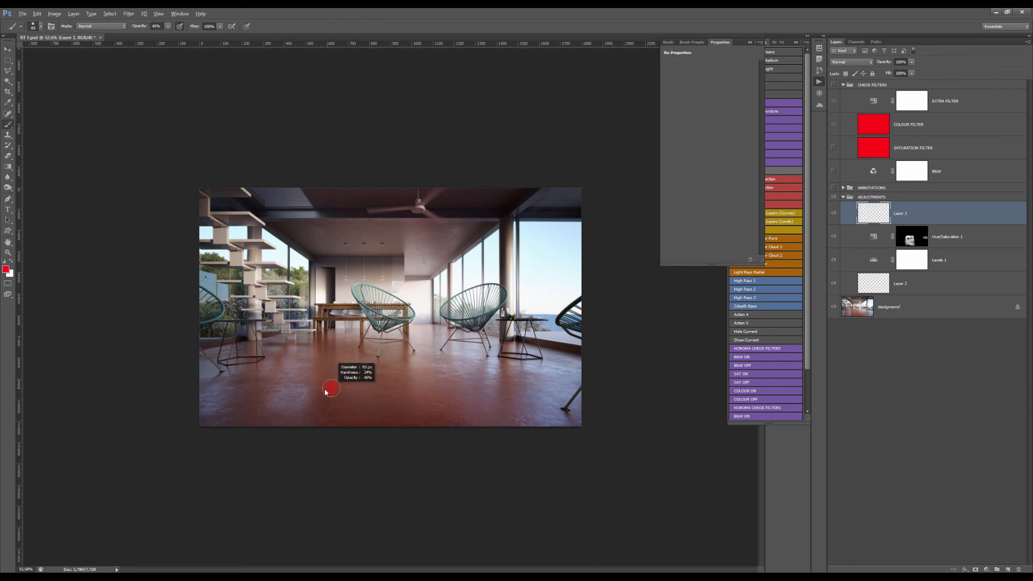
pyautogui.moveTo(325, 392); pyautogui.dragTo(314, 398)
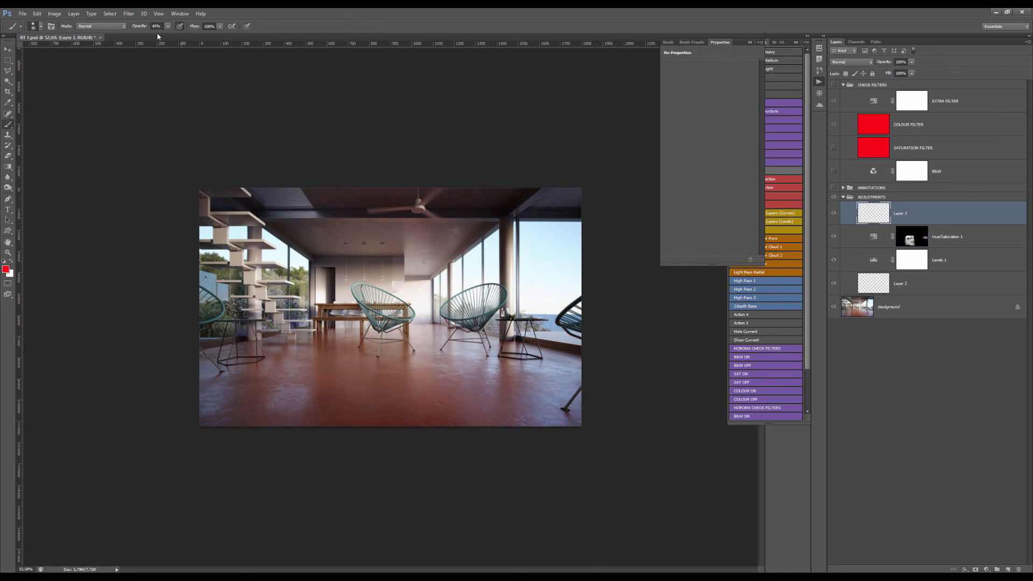
pyautogui.click(168, 27)
pyautogui.moveTo(169, 36); pyautogui.dragTo(179, 36)
# Step: Draw three straight red lines across the floor marking the foreground, the chairs' depth and the dining table's depth
pyautogui.click(199, 388)
pyautogui.keyDown('shift'); pyautogui.click(575, 382); pyautogui.keyUp('shift')
pyautogui.click(255, 346)
pyautogui.keyDown('shift'); pyautogui.click(508, 345); pyautogui.keyUp('shift')
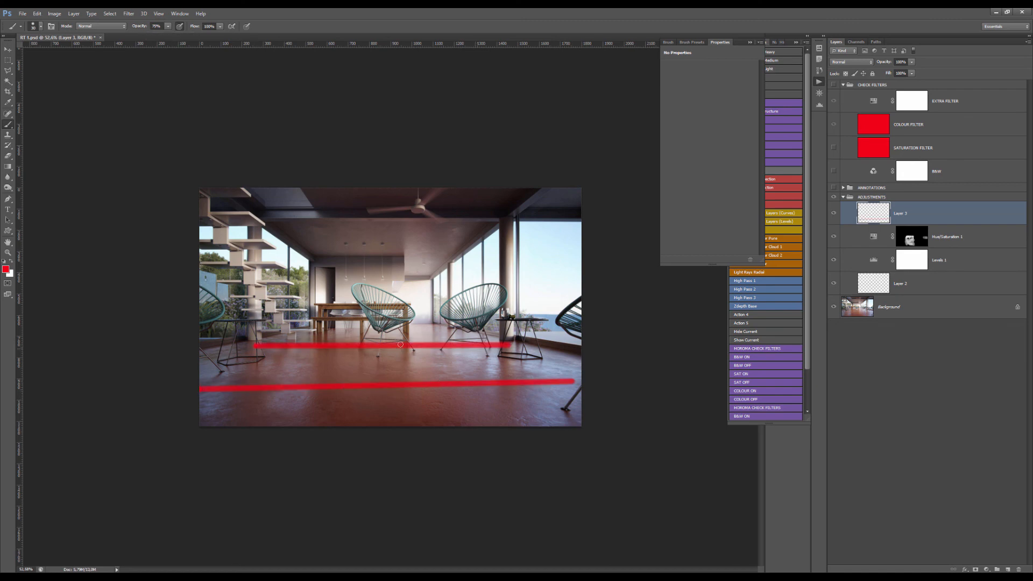
pyautogui.click(314, 331)
pyautogui.keyDown('shift'); pyautogui.click(476, 332); pyautogui.keyUp('shift')
# Step: Mark the dining table area and circle the two open floor areas in front of the stairs and the side table in red
pyautogui.moveTo(375, 304); pyautogui.dragTo(357, 330)
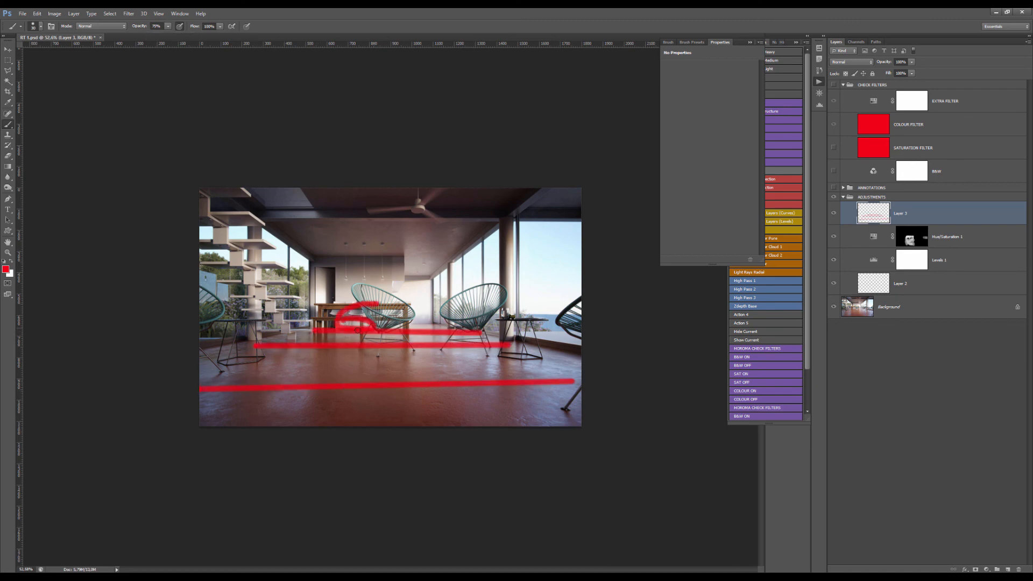
pyautogui.moveTo(278, 346)
pyautogui.mouseDown()
pyautogui.moveTo(323, 390)
pyautogui.moveTo(276, 371)
pyautogui.moveTo(290, 356)
pyautogui.mouseUp()
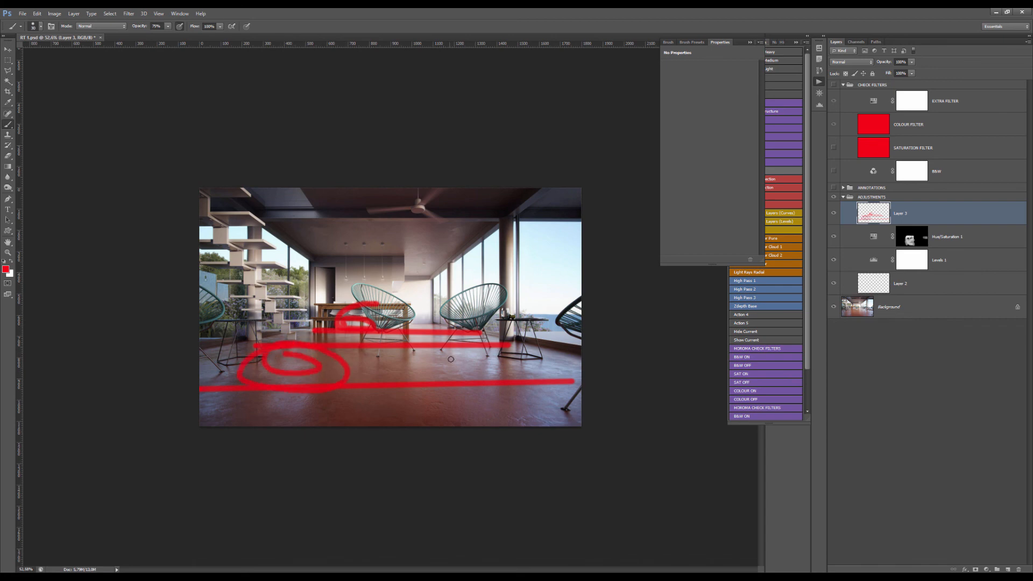
pyautogui.moveTo(461, 359); pyautogui.dragTo(493, 352)
pyautogui.moveTo(476, 390); pyautogui.dragTo(478, 368)
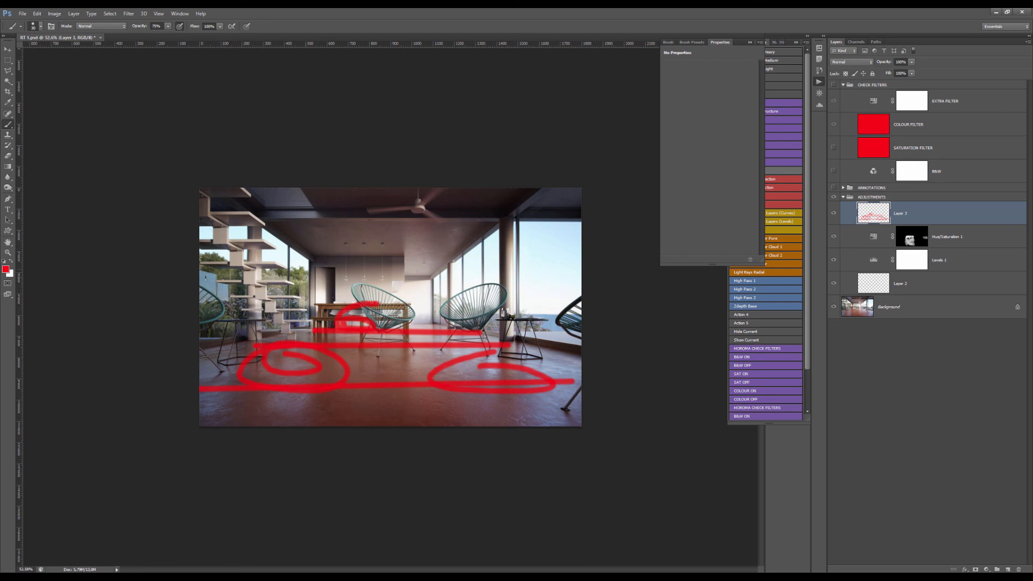
# Step: Replace the large red circles around the stairs with one around the sea-side table and chair, and outline the garden behind the stairs
pyautogui.moveTo(253, 301)
pyautogui.mouseDown()
pyautogui.moveTo(242, 315)
pyautogui.moveTo(380, 377)
pyautogui.moveTo(244, 377)
pyautogui.moveTo(282, 280)
pyautogui.mouseUp()
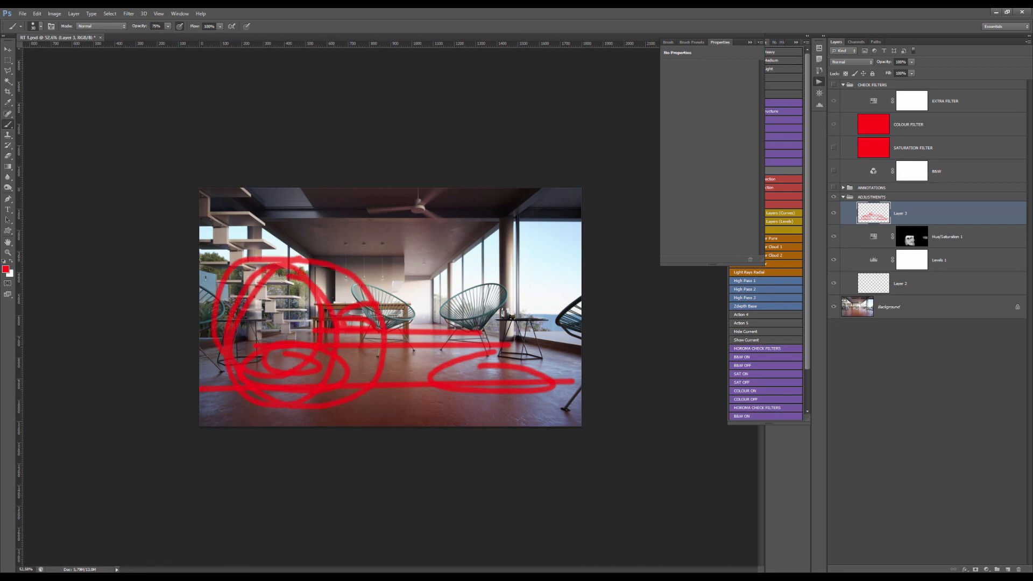
pyautogui.click(541, 281)
pyautogui.hotkey('ctrl', 'alt', 'z')
pyautogui.moveTo(539, 289)
pyautogui.mouseDown()
pyautogui.moveTo(589, 425)
pyautogui.moveTo(487, 299)
pyautogui.moveTo(488, 318)
pyautogui.moveTo(588, 370)
pyautogui.moveTo(521, 299)
pyautogui.mouseUp()
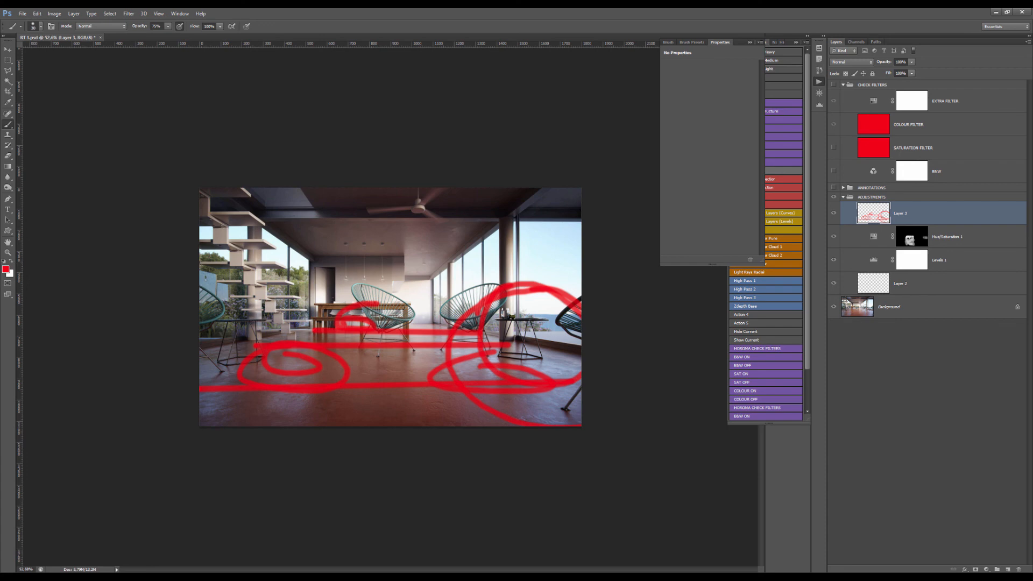
pyautogui.moveTo(220, 279)
pyautogui.mouseDown()
pyautogui.moveTo(299, 268)
pyautogui.moveTo(302, 320)
pyautogui.mouseUp()
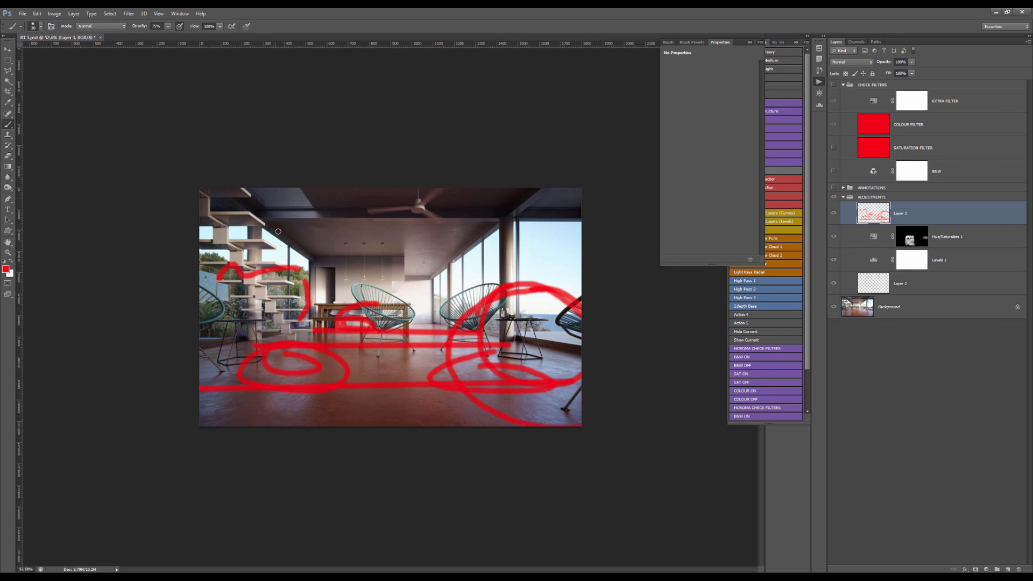
# Step: Erase all the red annotation strokes from the new layer and clear the selection
pyautogui.hotkey('ctrl', 'a')
pyautogui.press('Delete')
pyautogui.hotkey('ctrl', 'd')
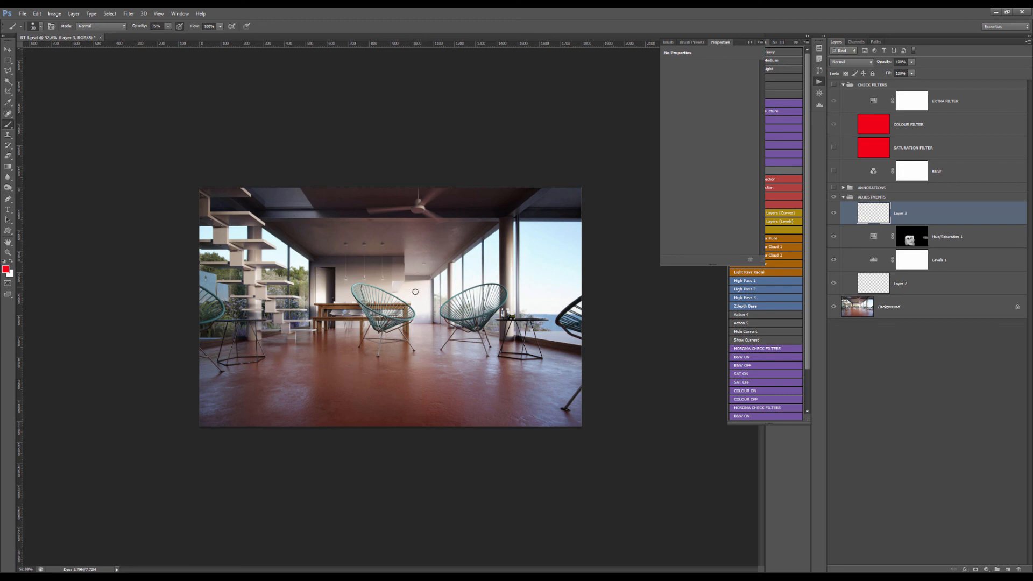
pyautogui.scroll(5, 415, 290)
pyautogui.scroll(-7, 393, 275)
pyautogui.scroll(2, 389, 287)
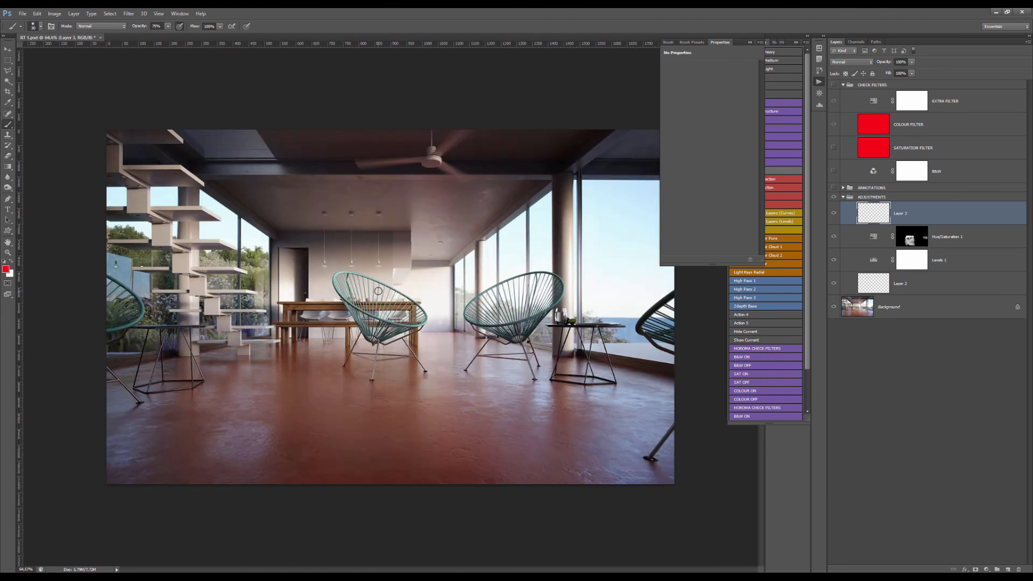
pyautogui.scroll(-1, 379, 291)
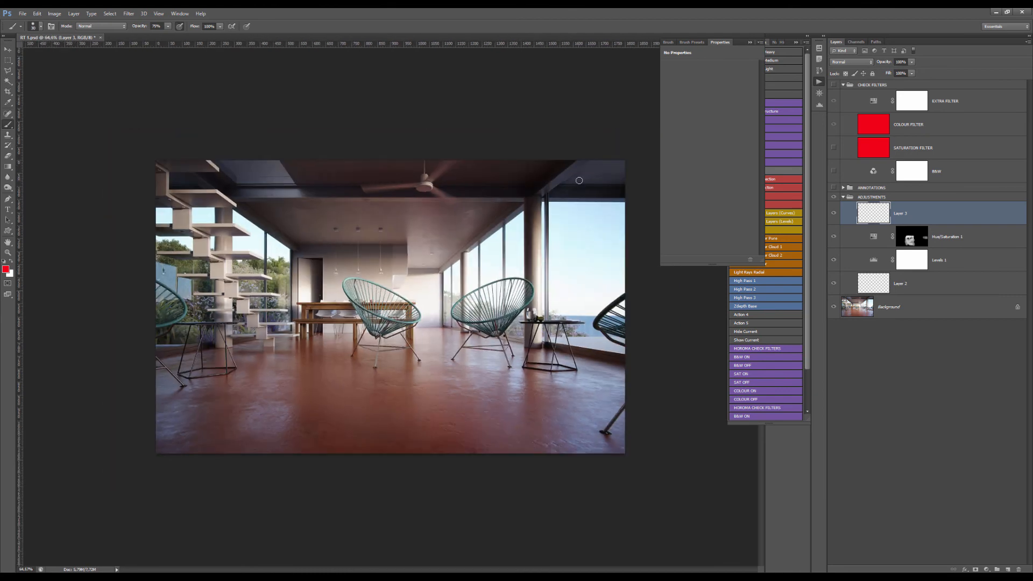